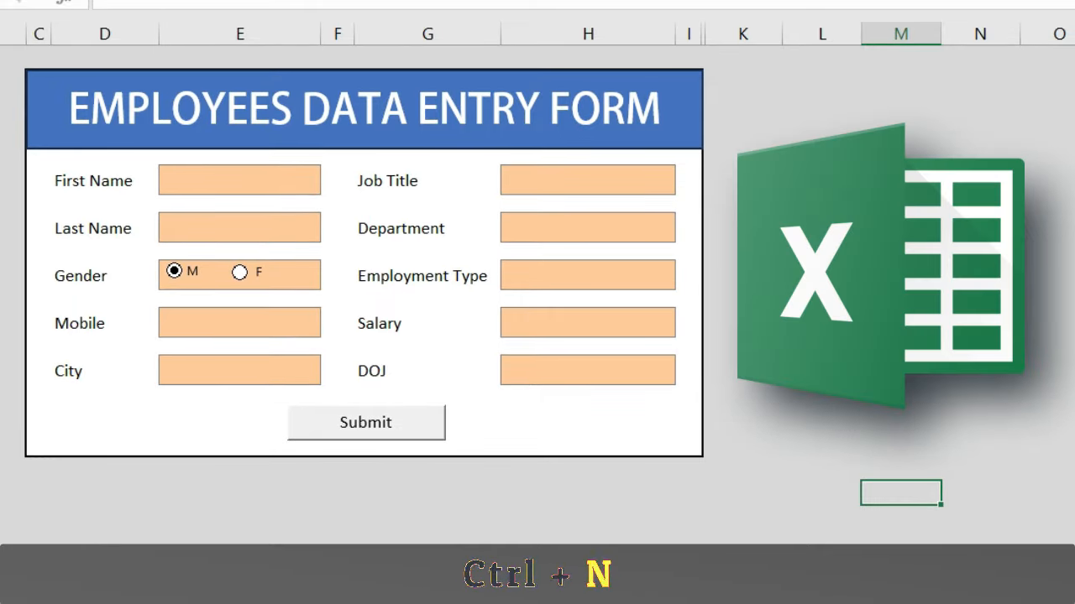
Create a new blank workbook and enter the label "First Name" in cell E5.
key(ctrl+n)
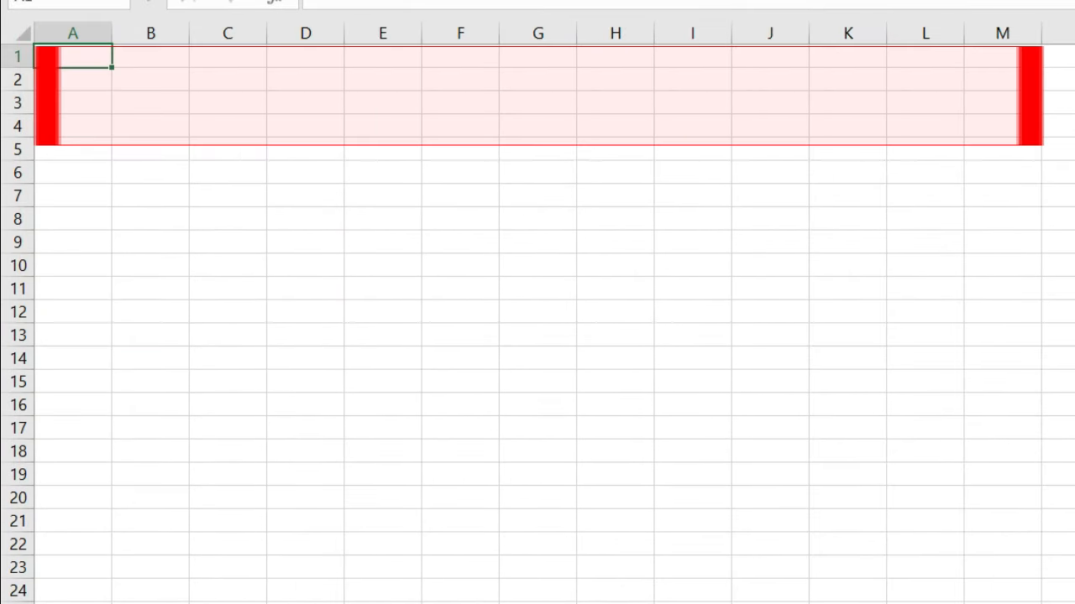
click(383, 149)
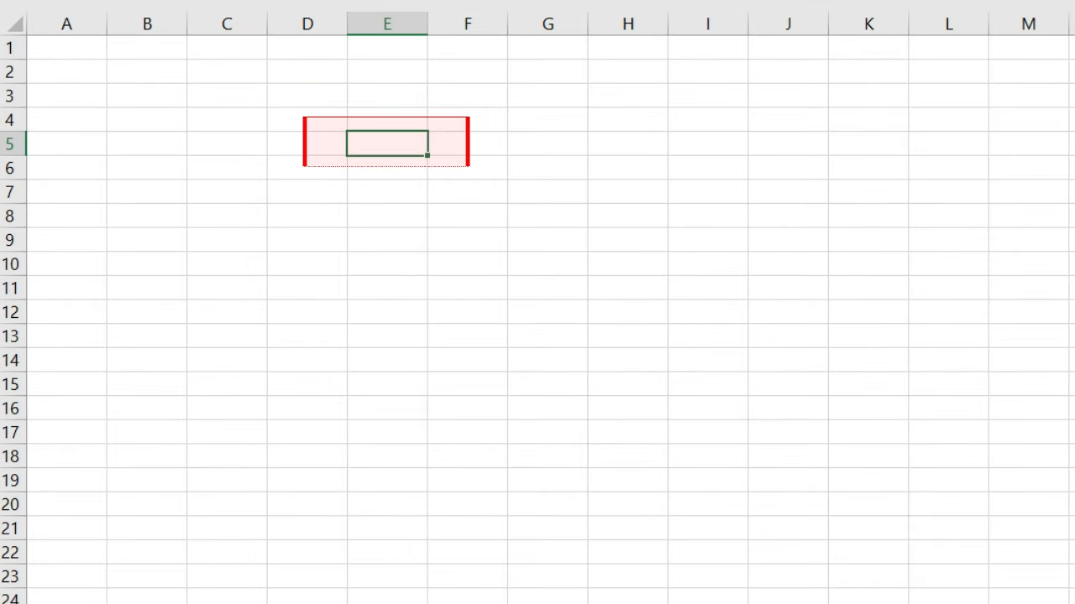
key(F2)
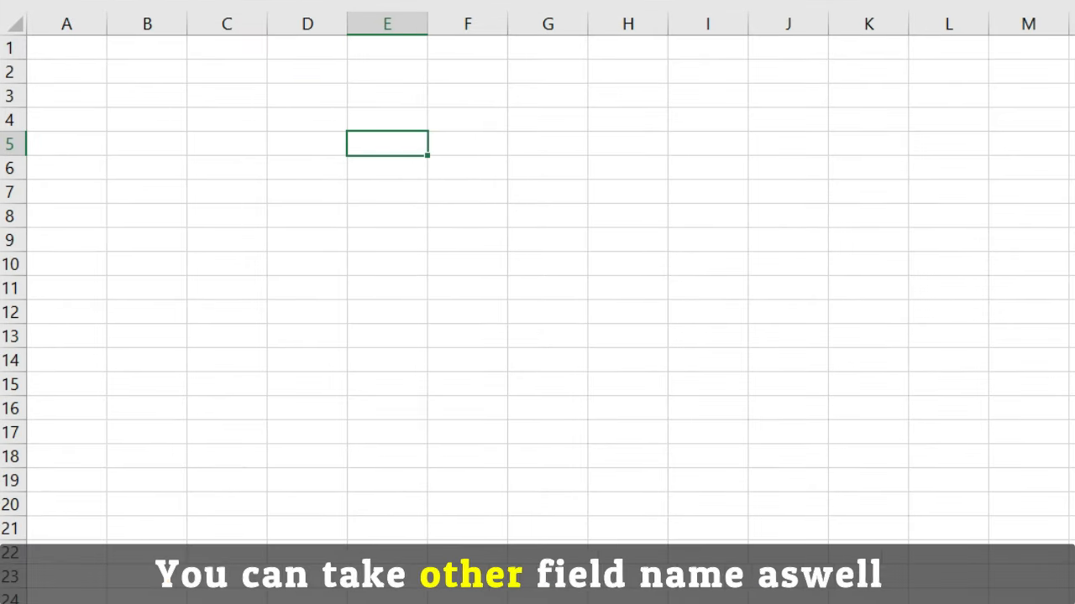
text(First Name)
key(Return)
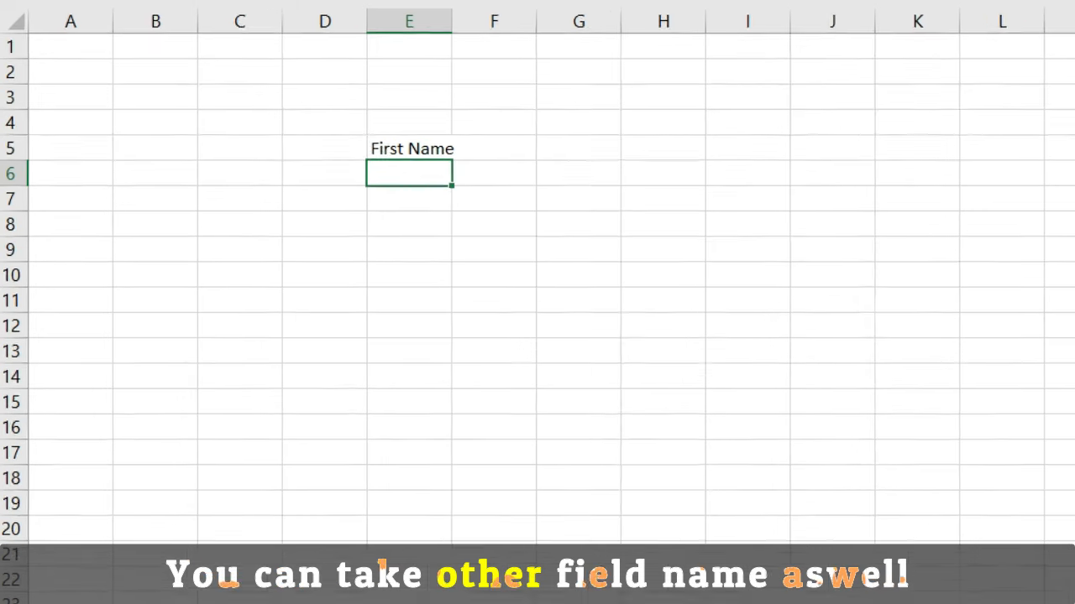
Enter the label "Last Name" in cell E7 and widen column E so the labels fit.
click(447, 210)
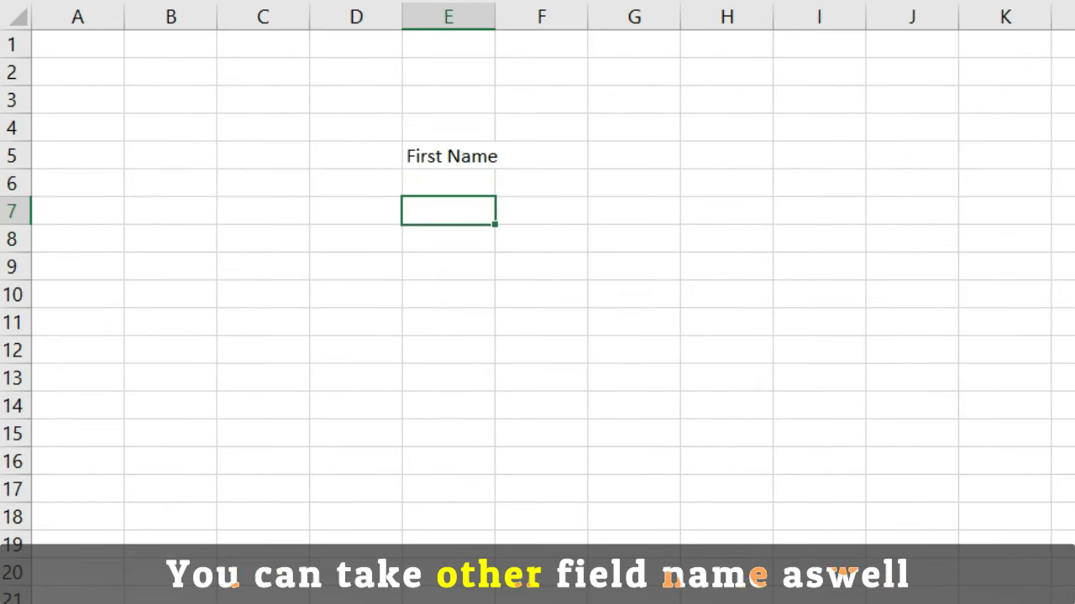
text(Last Name)
key(Return)
drag(496, 17, 531, 17)
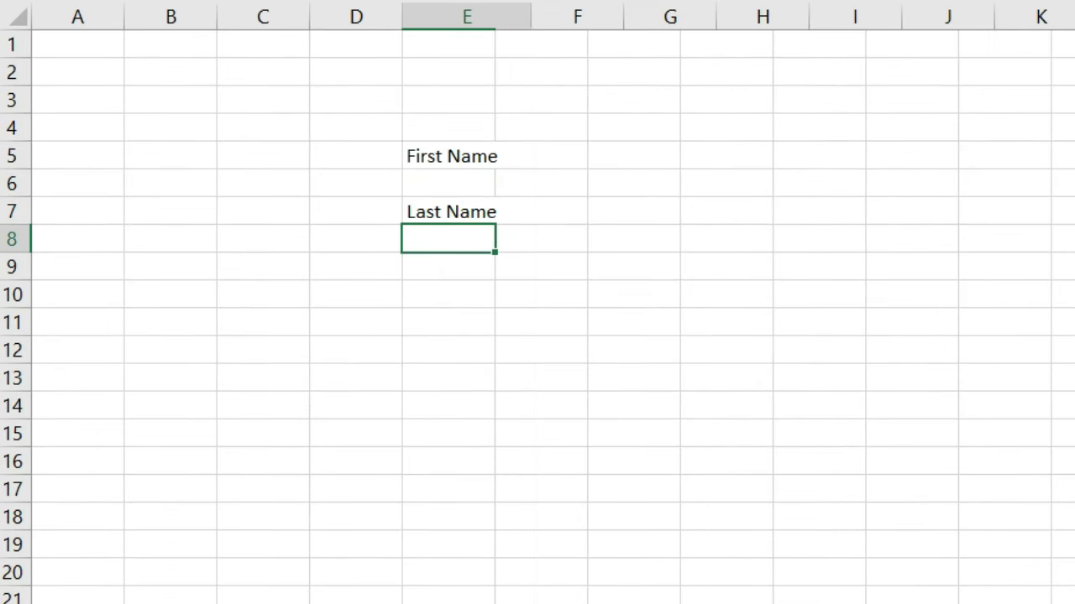
Enter the labels "Gender" in E9, "Mobile" in E11 and "City" in E13.
key(Return)
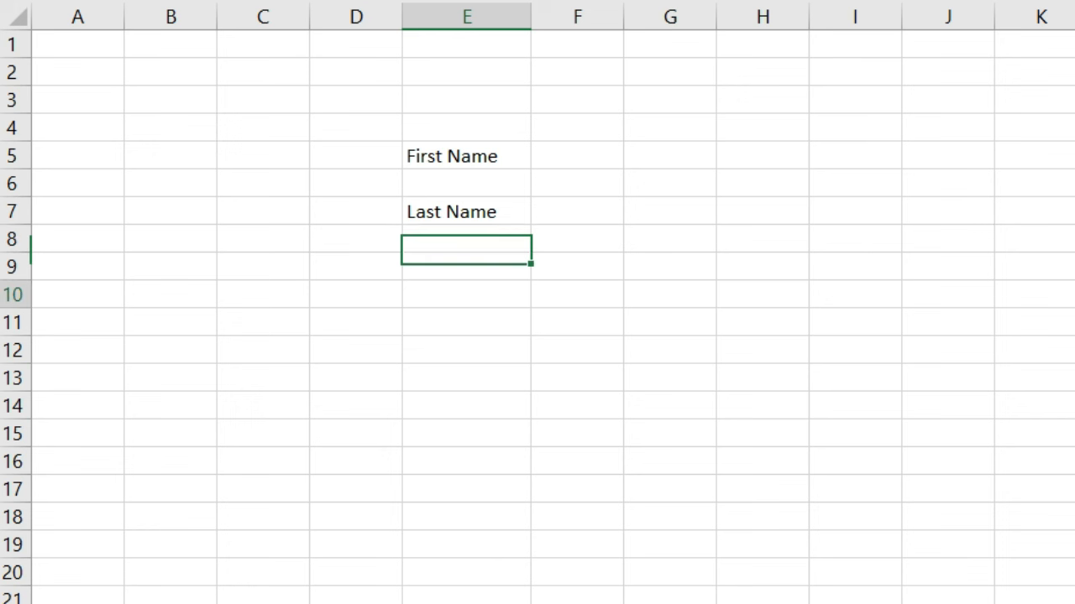
key(Return)
click(466, 267)
text(Gender)
click(466, 315)
text(Mobile)
key(Return)
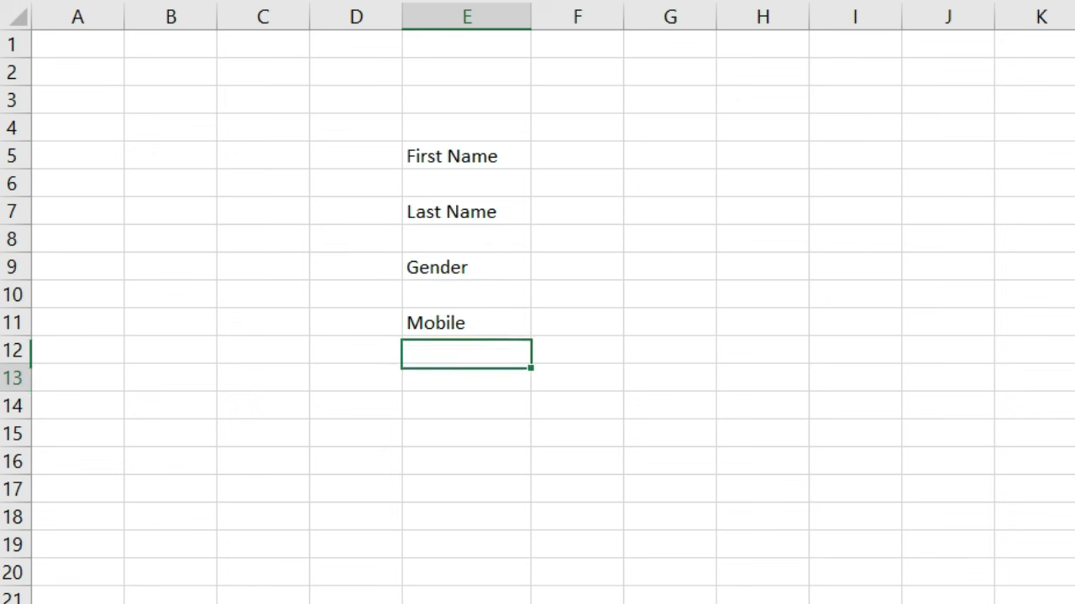
key(Return)
text(City)
click(670, 155)
Enter the labels "Title" in H5 and "Department" in H7 for the second column of fields.
click(762, 155)
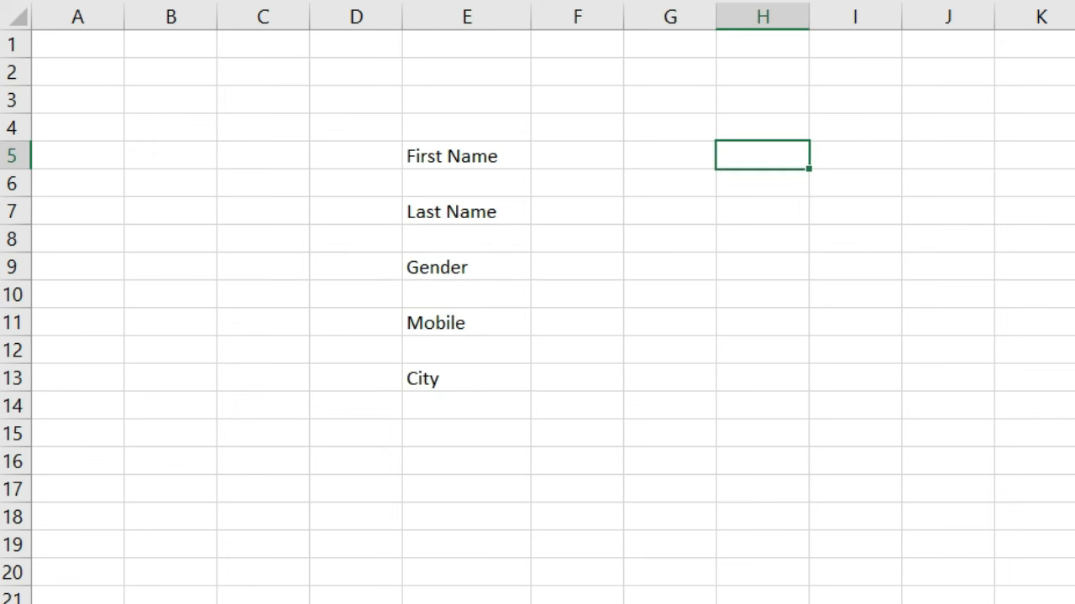
drag(577, 155, 669, 155)
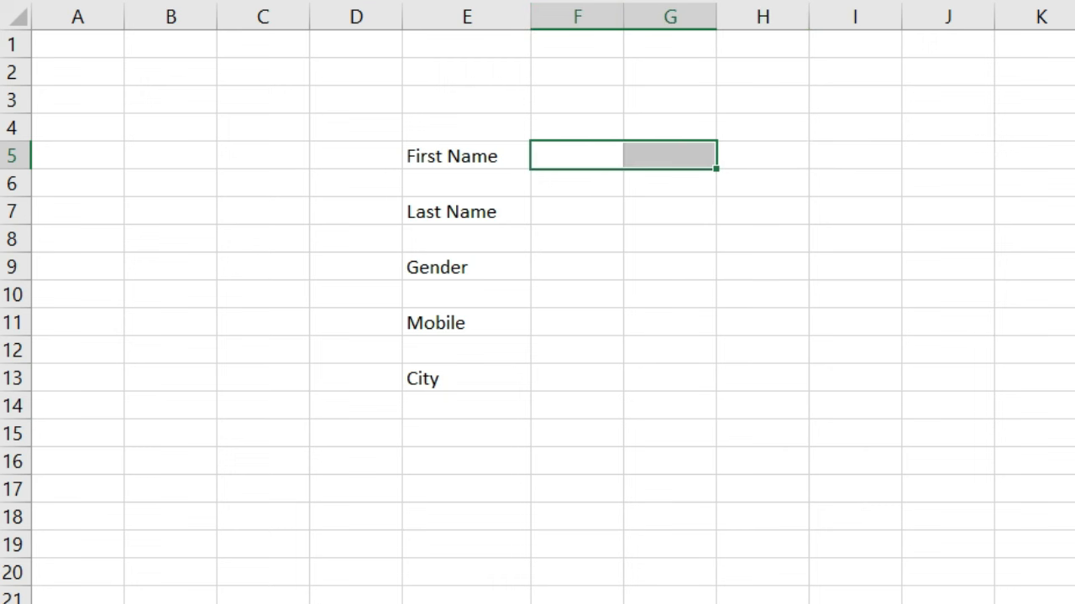
click(761, 155)
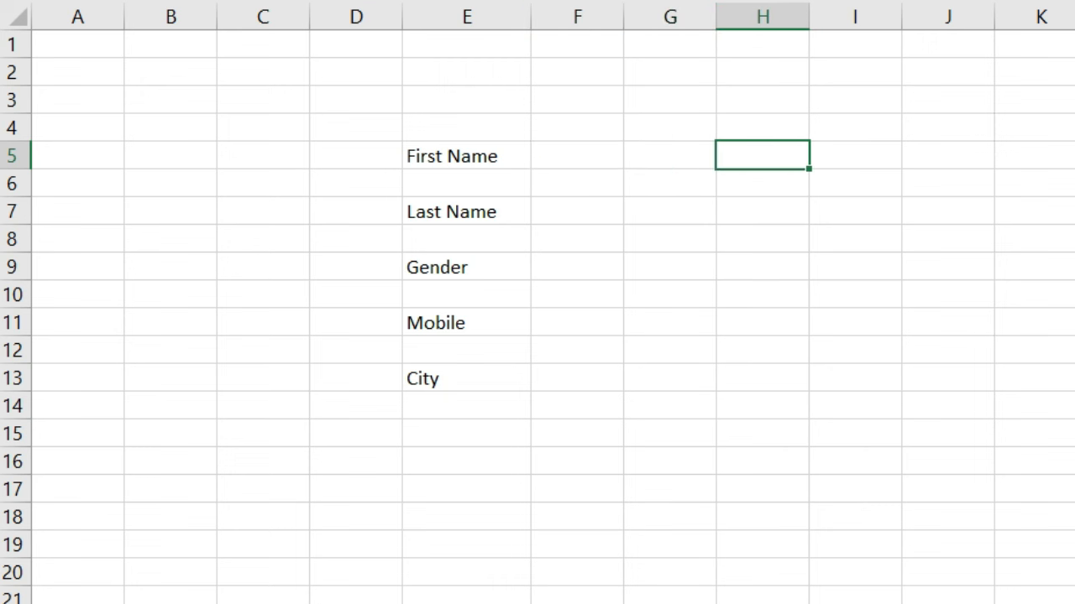
text(Title)
key(Return)
key(Return)
text(Department)
key(Return)
key(Return)
Enter the labels "Employment Type" in H9, "Salary" in H11 and "DOJ" in H13.
text(Employment Type)
key(Return)
key(Return)
text(Salary  DOJ)
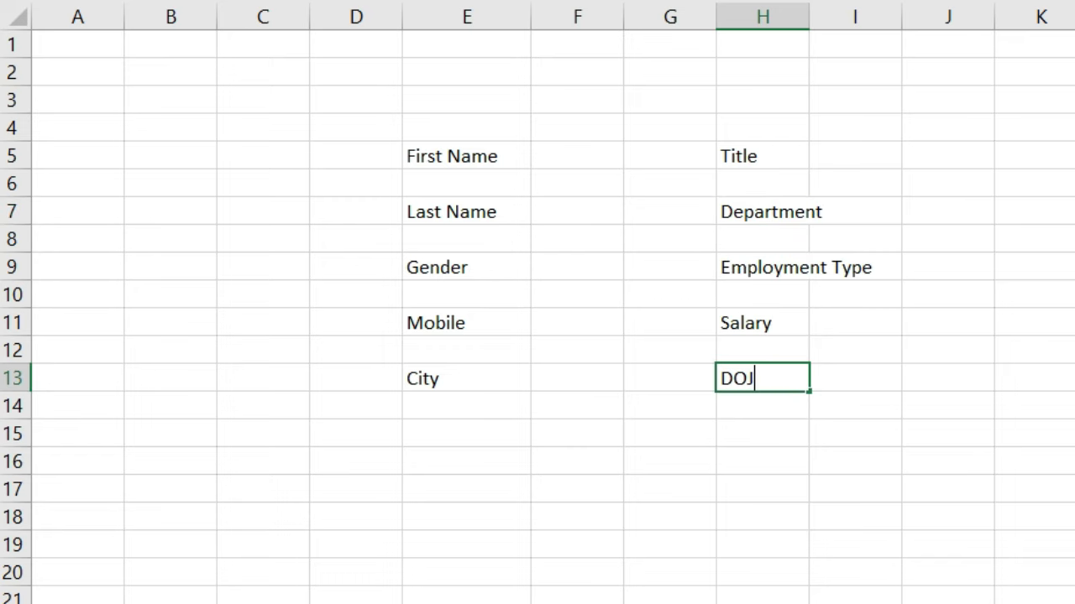
click(947, 433)
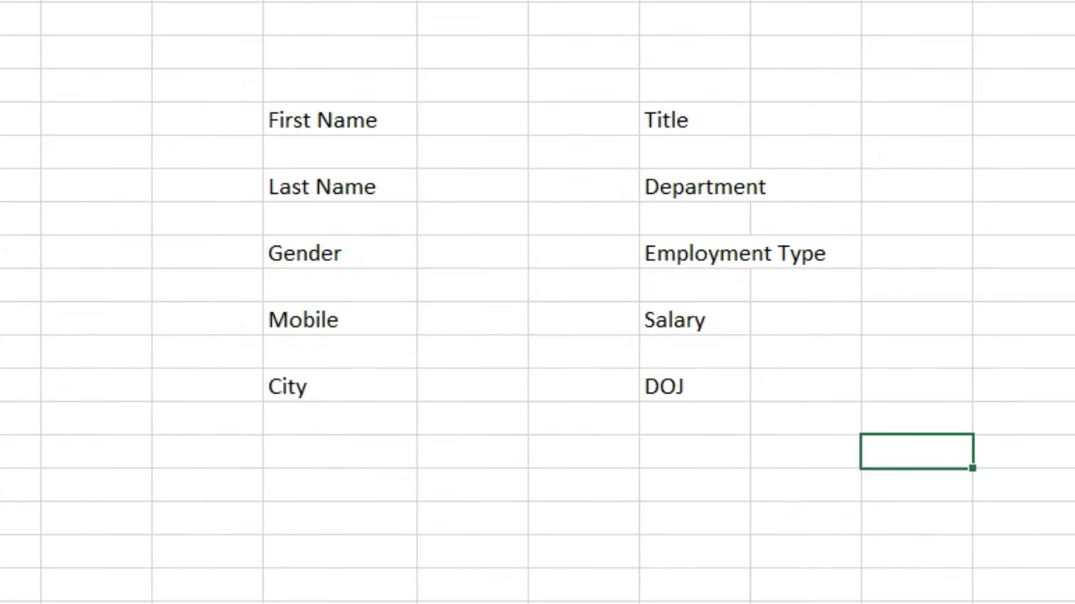
Format cell F5 beside First Name as an input box with a light orange fill and a thin border.
click(472, 518)
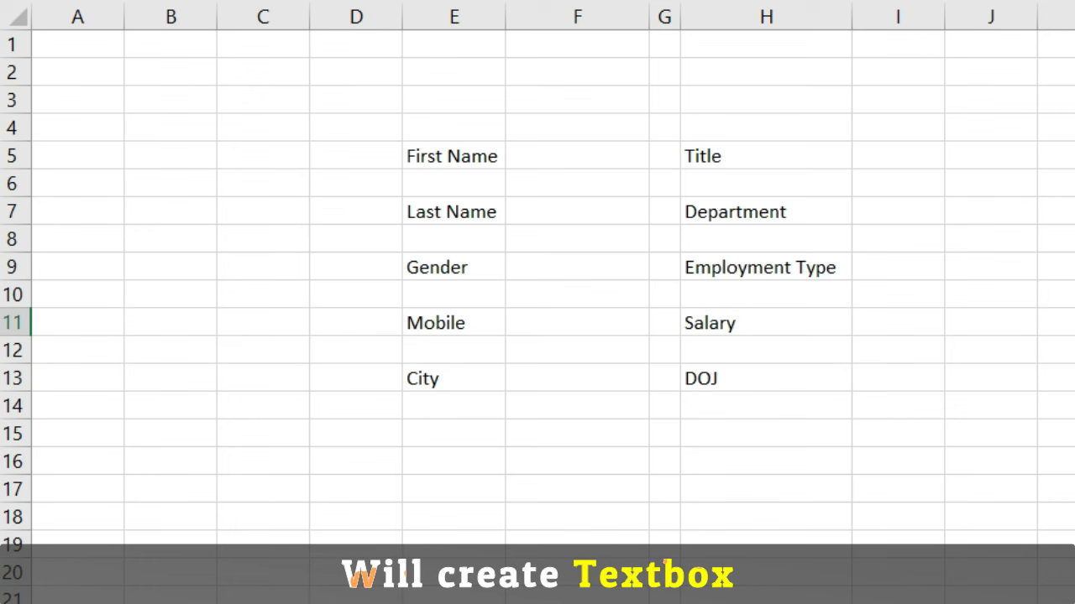
click(454, 572)
click(577, 156)
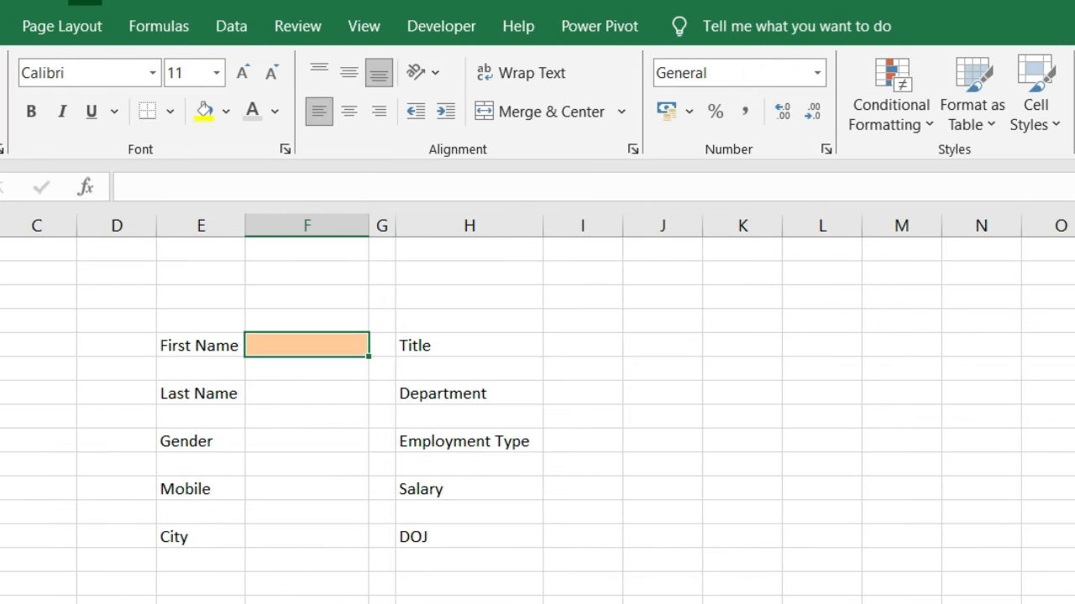
Copy the orange input box from F5 to F7, F9, F11 and F13 beside Last Name, Gender, Mobile and City.
click(307, 392)
key(ctrl+v)
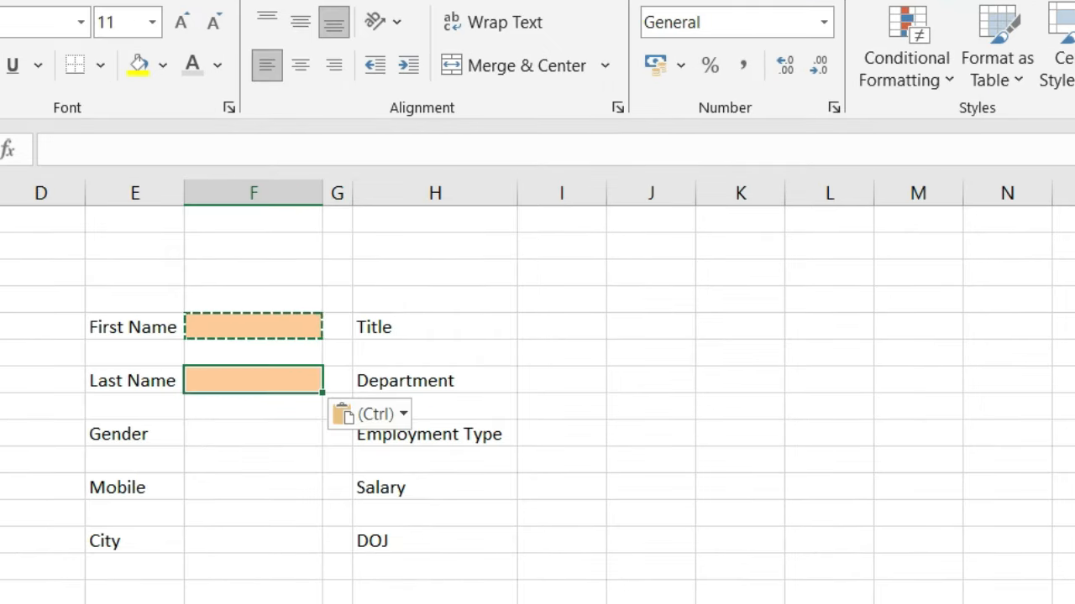
click(306, 441)
key(ctrl+v)
click(307, 488)
key(ctrl+v)
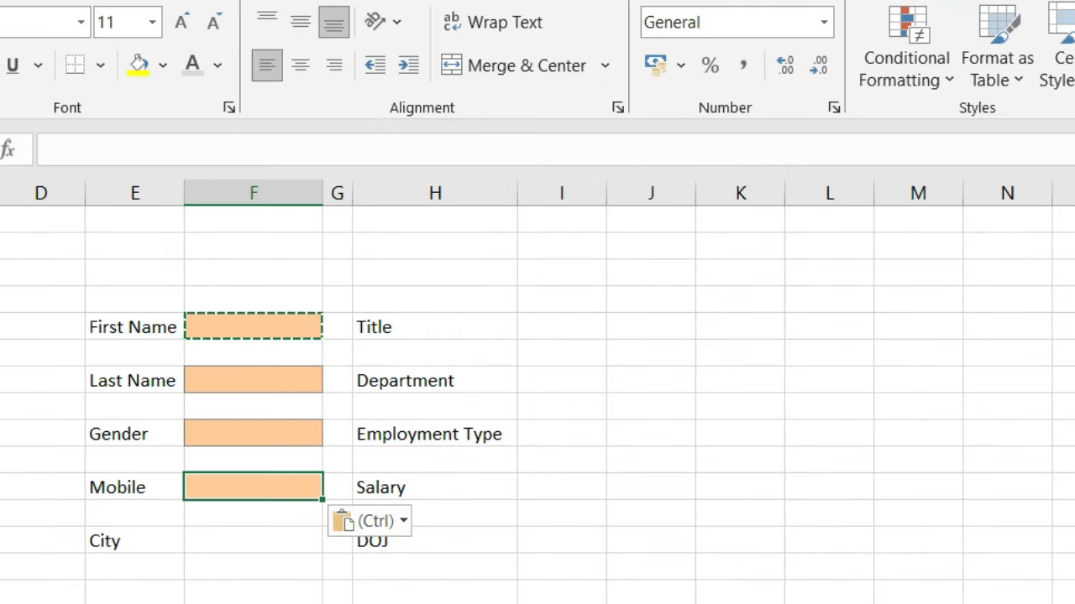
click(307, 542)
key(ctrl+v)
Paste the orange input box into I5, I7, I9, I11 and I13, and widen column I.
click(561, 327)
key(ctrl+v)
click(562, 380)
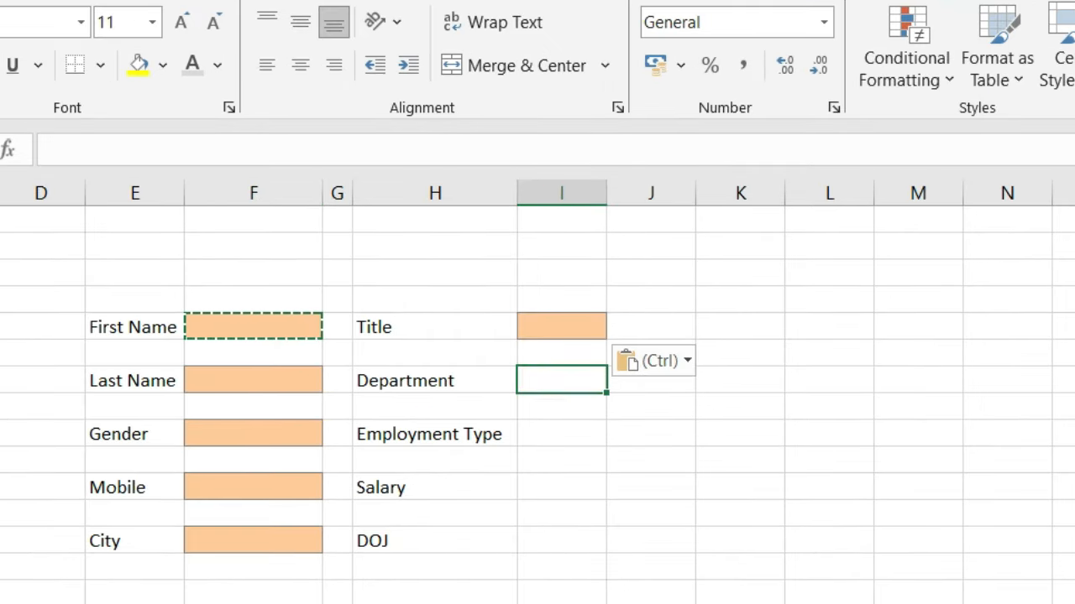
key(ctrl+v)
click(562, 434)
key(ctrl+v)
click(561, 488)
key(ctrl+v)
click(562, 542)
key(ctrl+v)
click(435, 603)
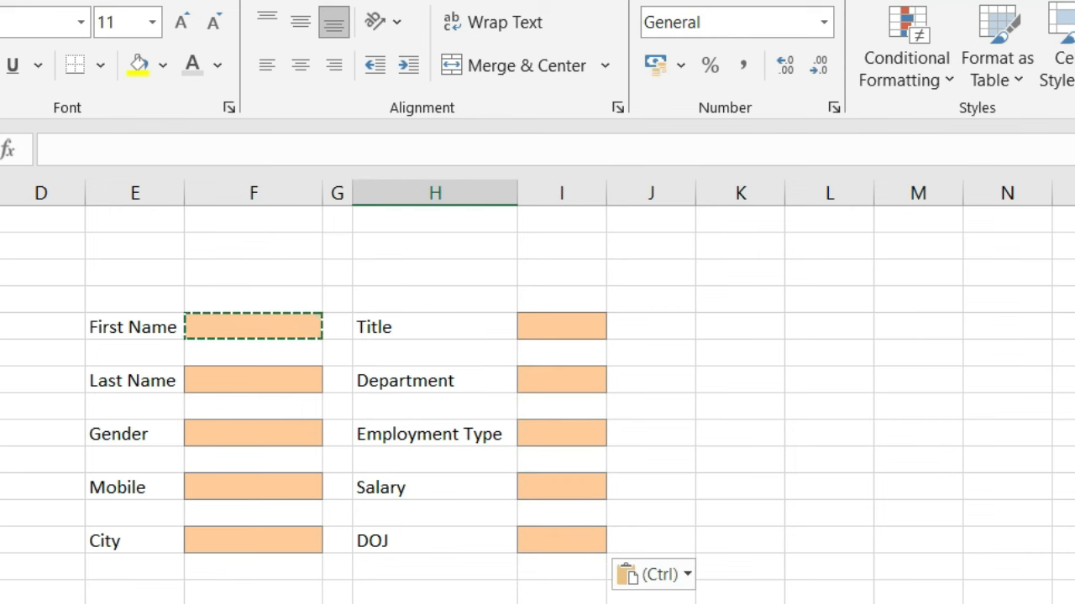
drag(606, 86, 678, 85)
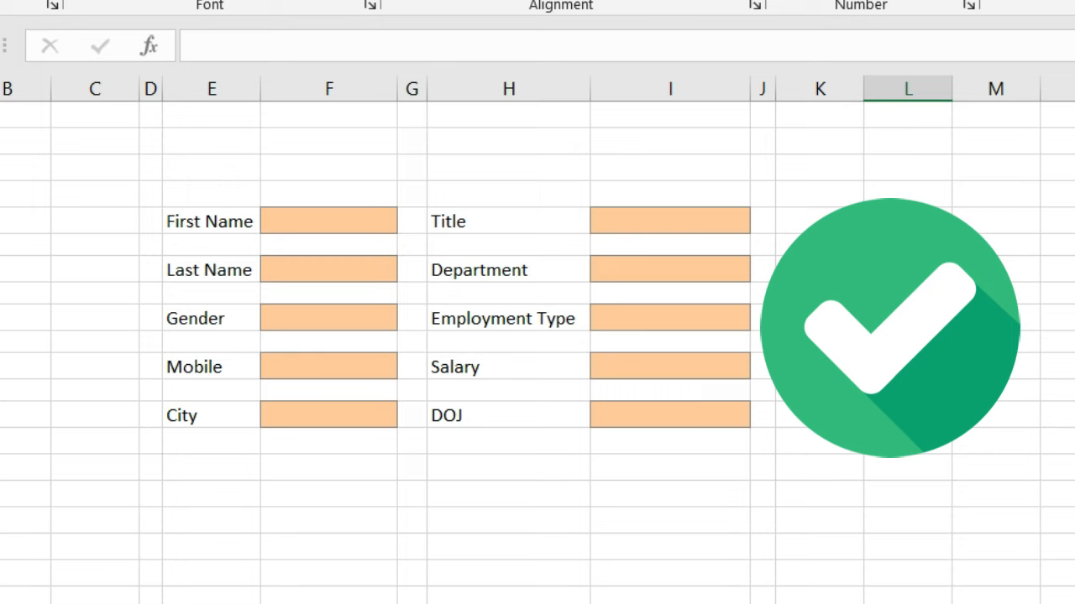
Draw a rectangle shape as a title banner above the field labels, spanning columns E to I.
key(alt+n)
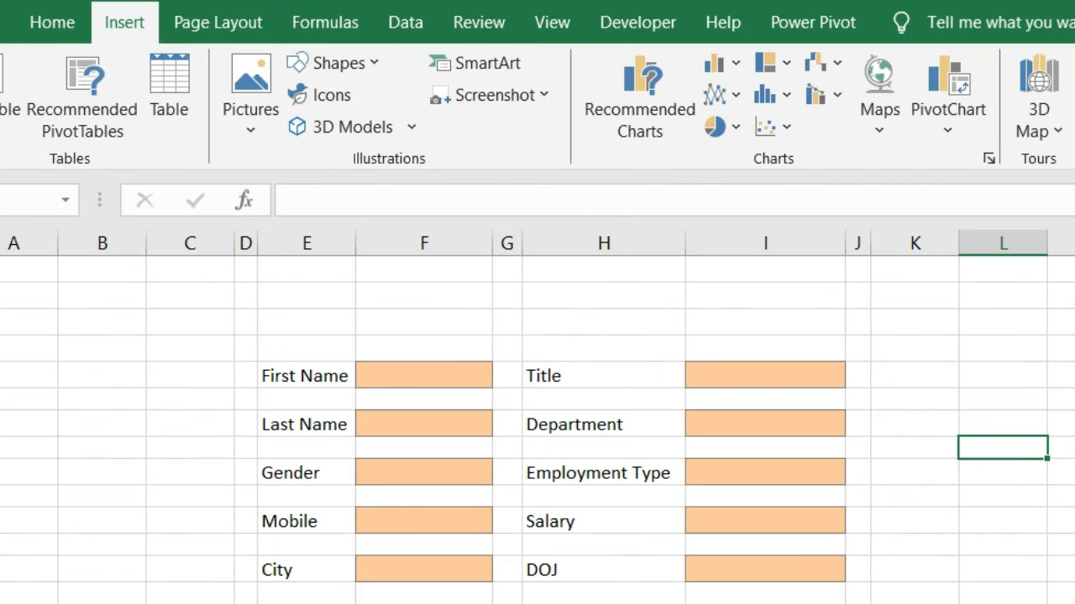
click(336, 63)
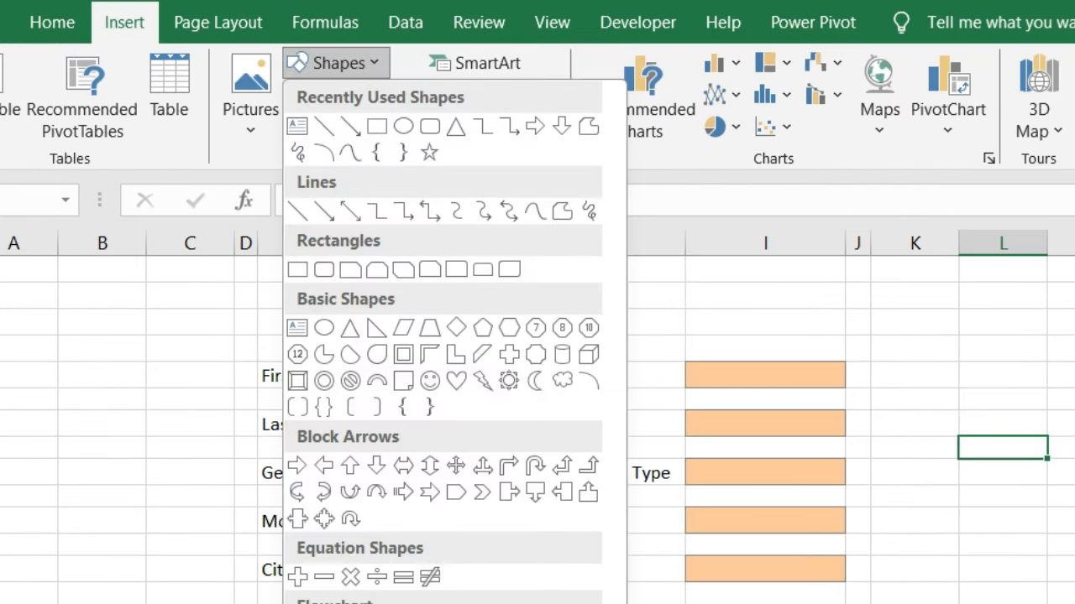
click(376, 126)
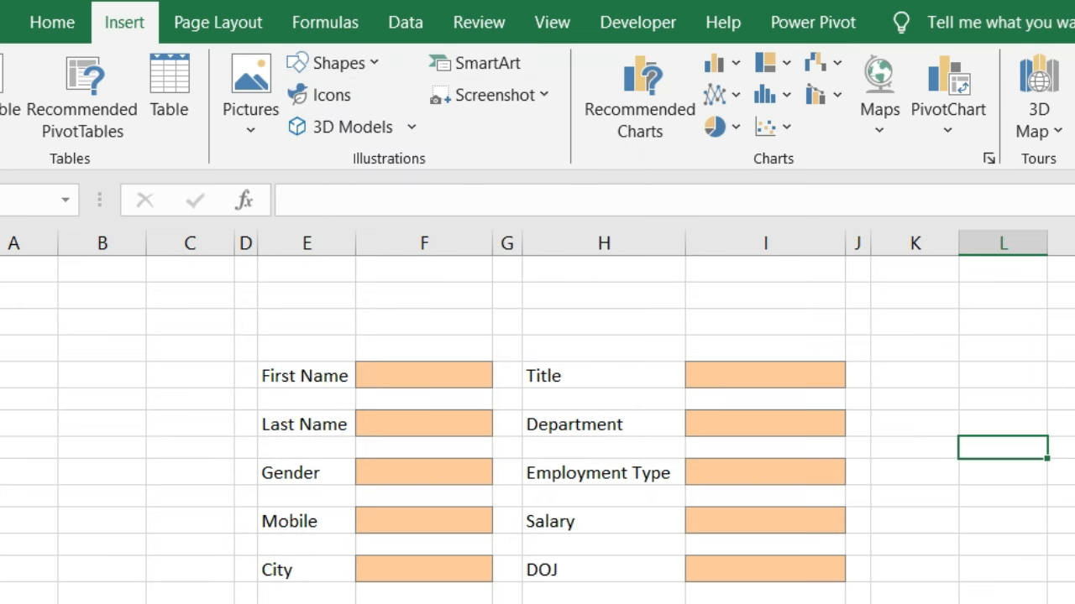
mouse_move(260, 306)
mouse_down()
mouse_move(431, 343)
mouse_move(842, 353)
mouse_up()
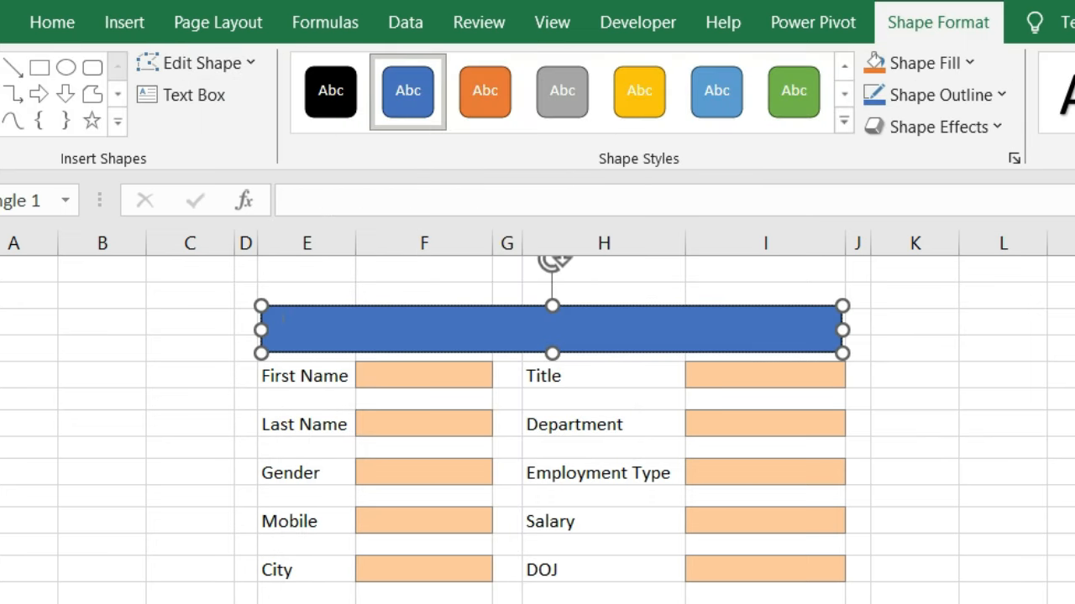
Title the banner "Employees DataBase" with centred text at font size 28, and make the banner slightly taller.
click(52, 22)
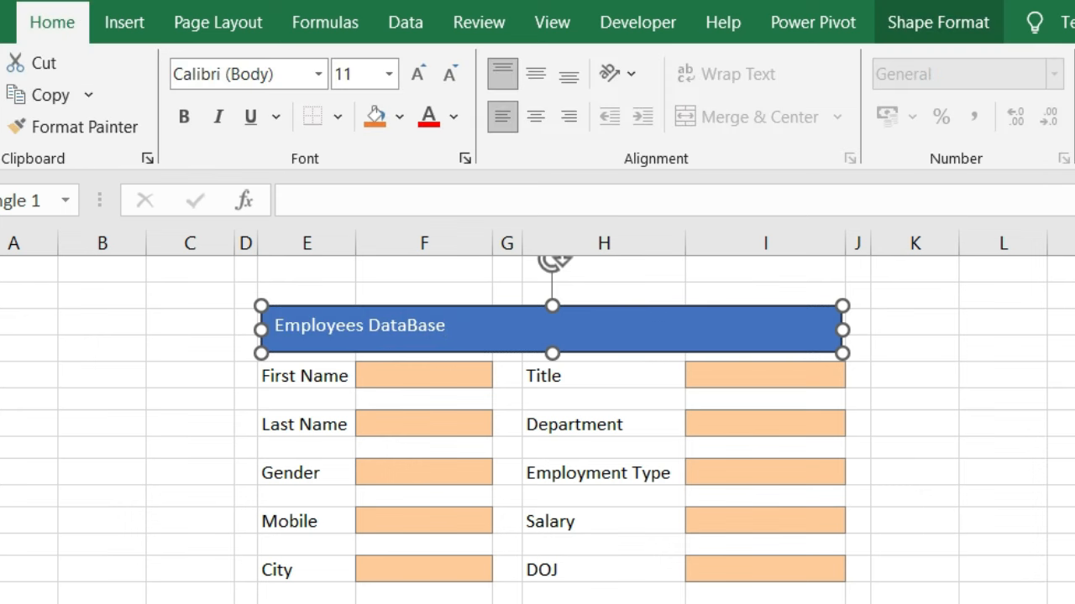
key(ctrl+e)
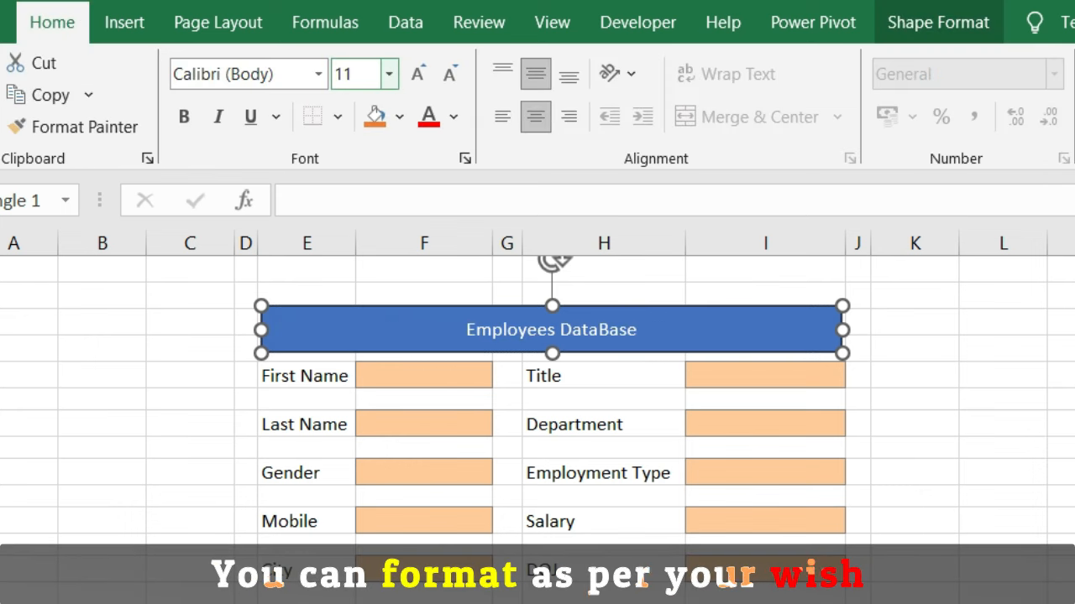
key(ctrl+shift+p)
text(28)
key(Return)
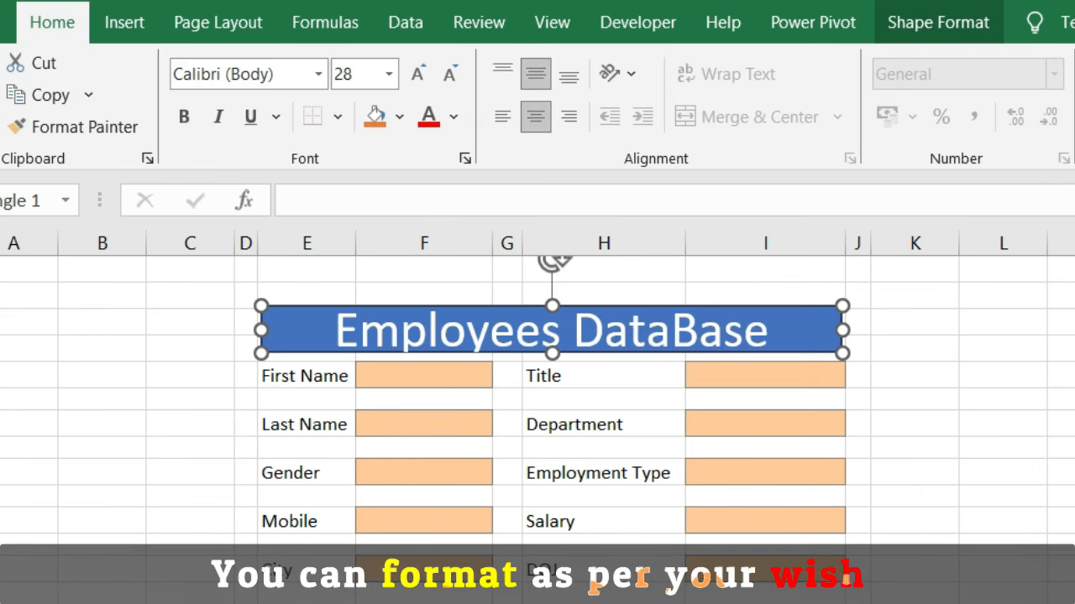
drag(552, 305, 551, 299)
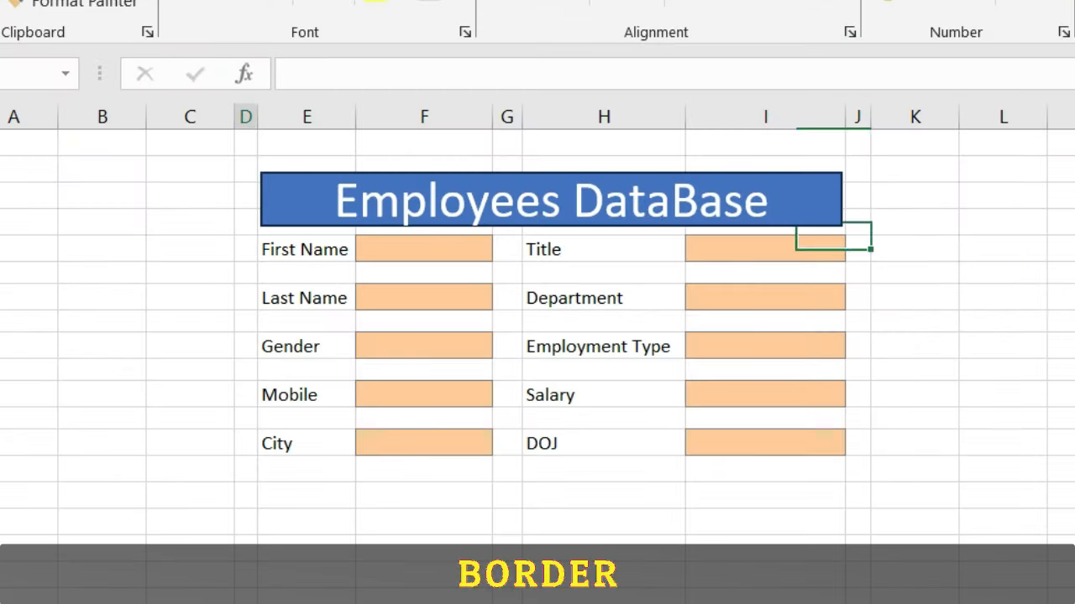
Apply Thick Outside Borders around the form range D3:J17 and stretch the title banner to the border's full width.
drag(245, 195, 865, 554)
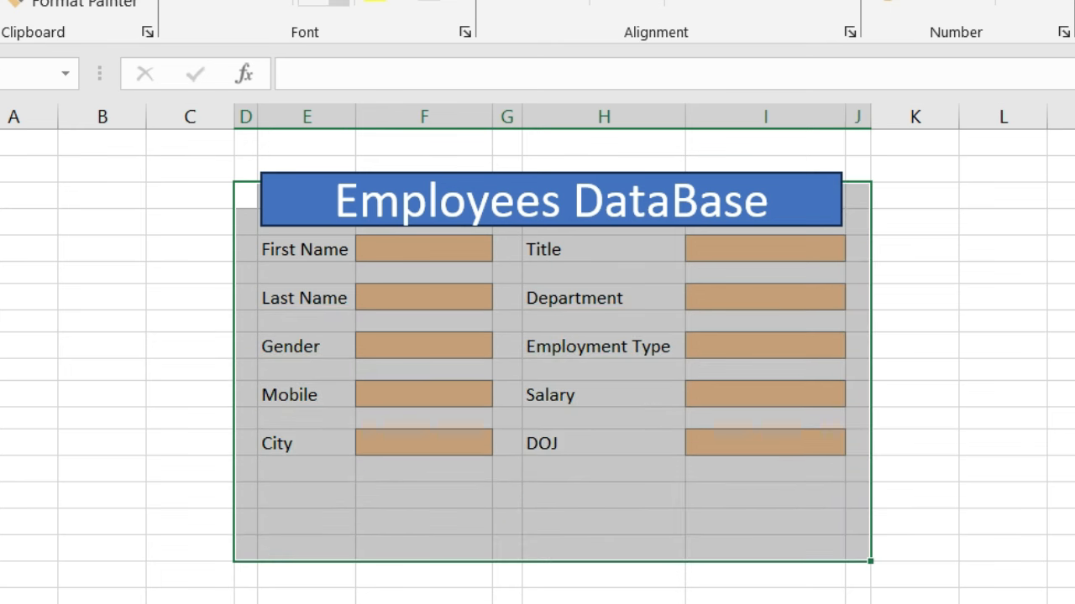
click(338, 3)
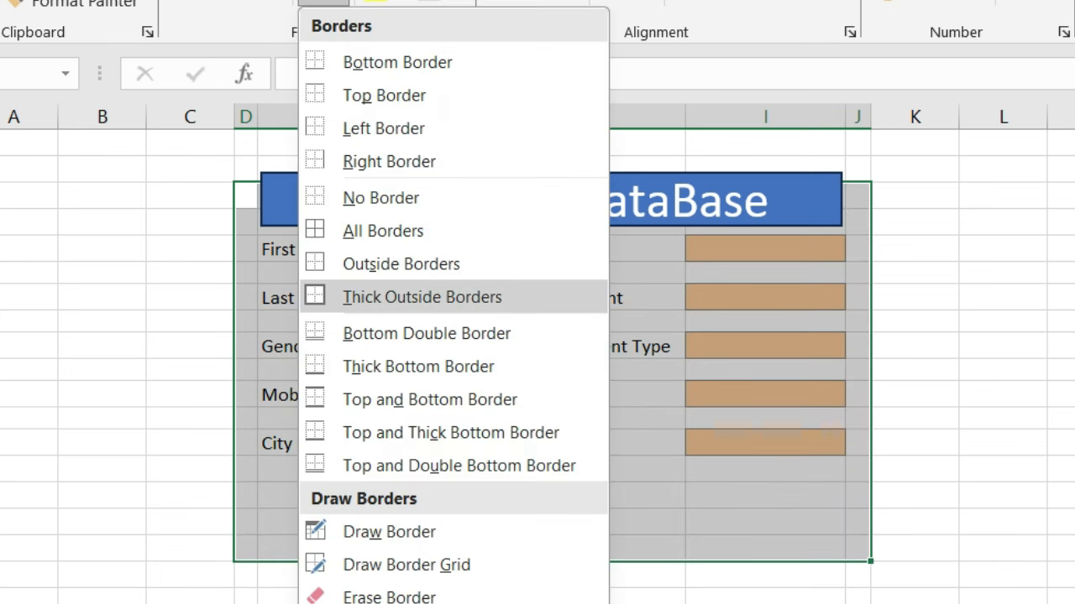
click(422, 297)
click(538, 200)
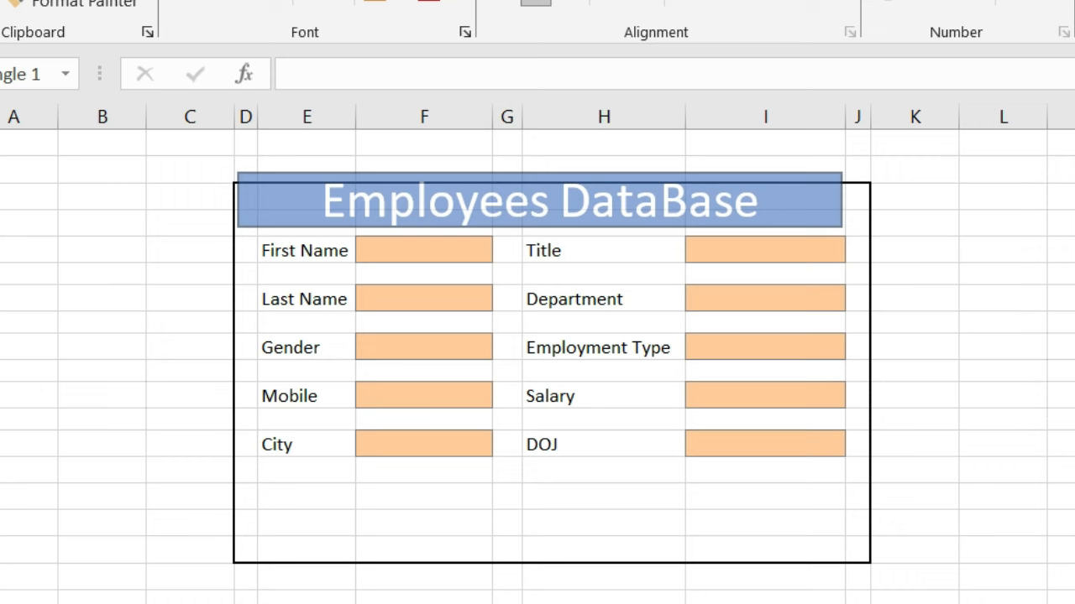
drag(841, 200, 869, 200)
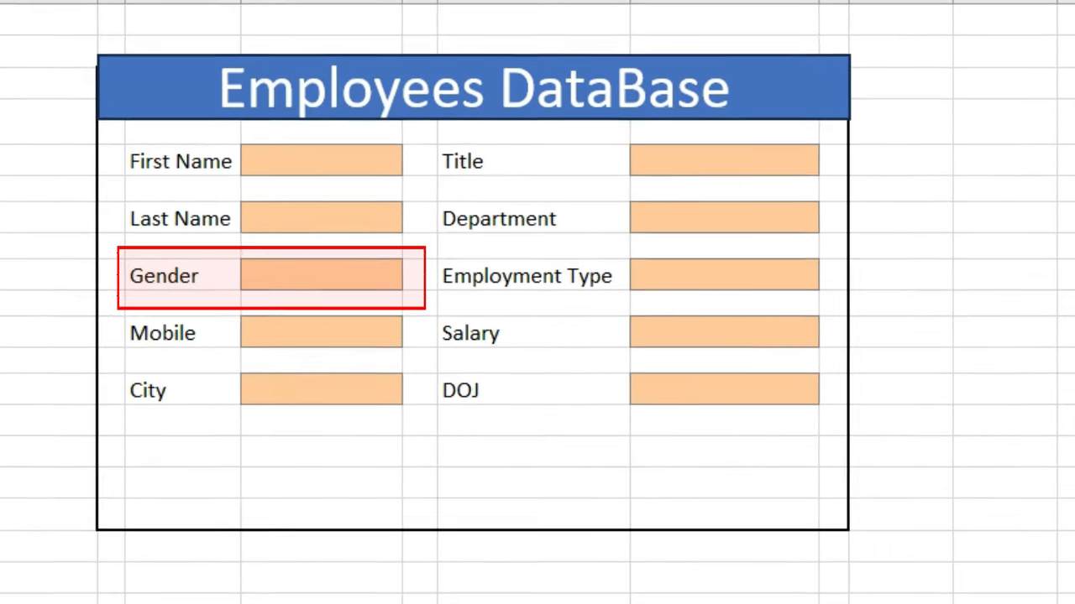
Open the ribbon customization settings in Excel Options to check whether the Developer tab is enabled.
click(320, 274)
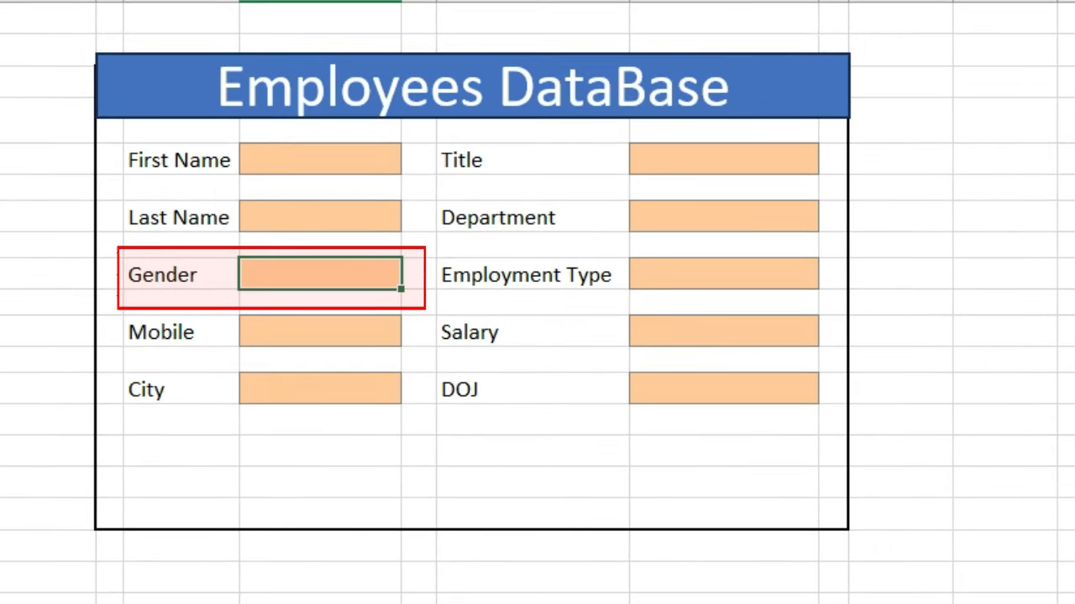
click(1004, 302)
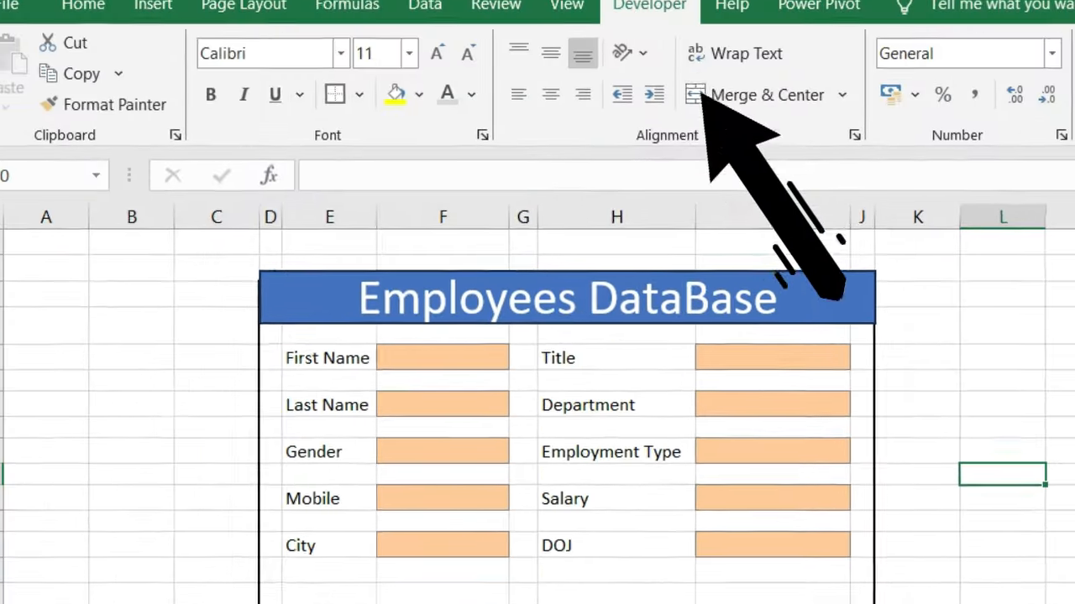
key(alt+l)
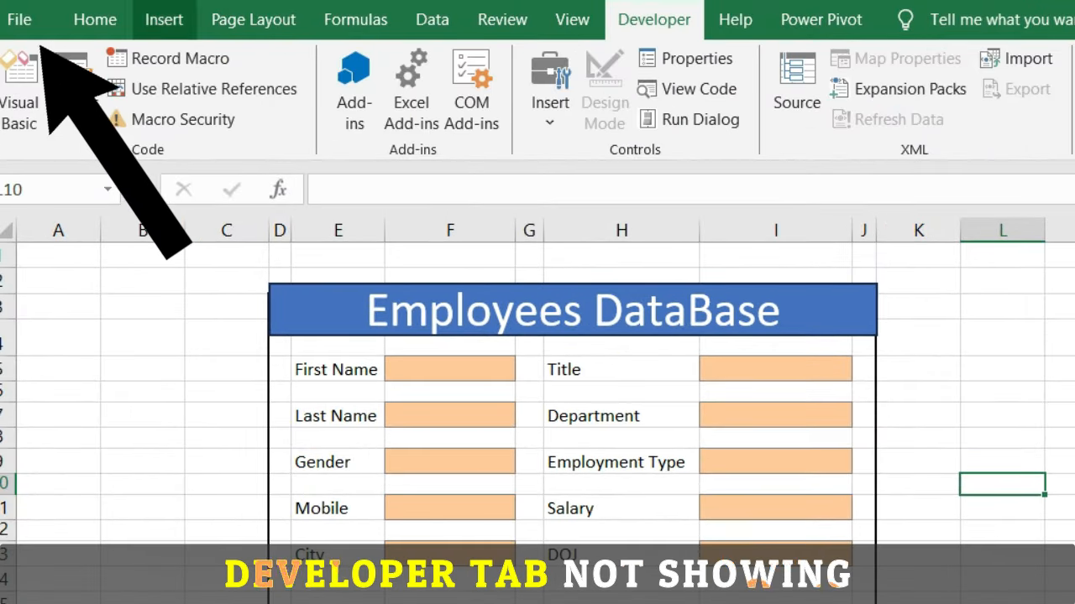
key(alt+f)
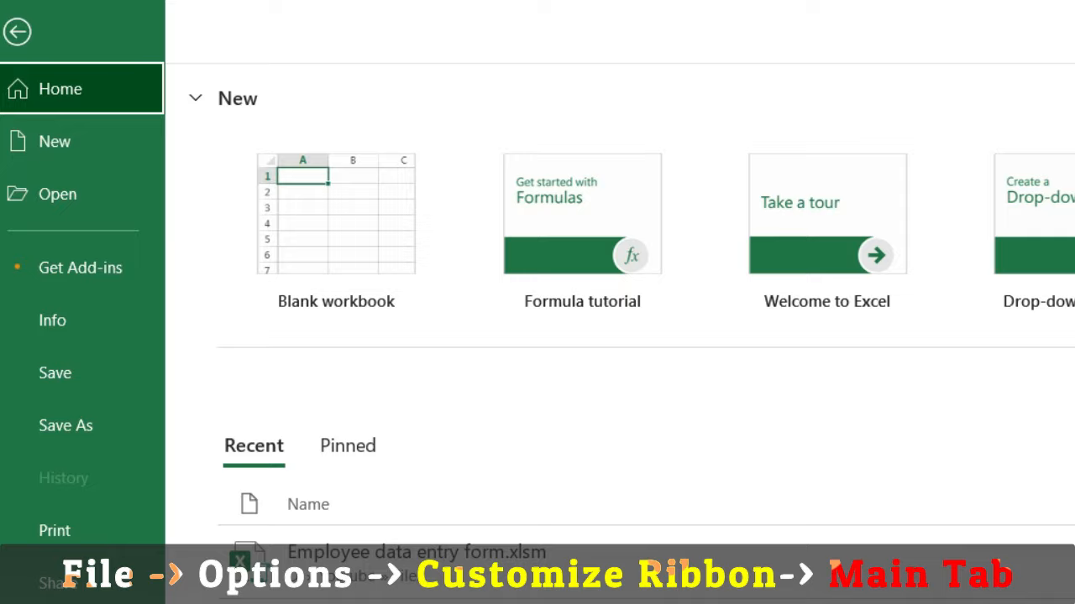
key(Escape)
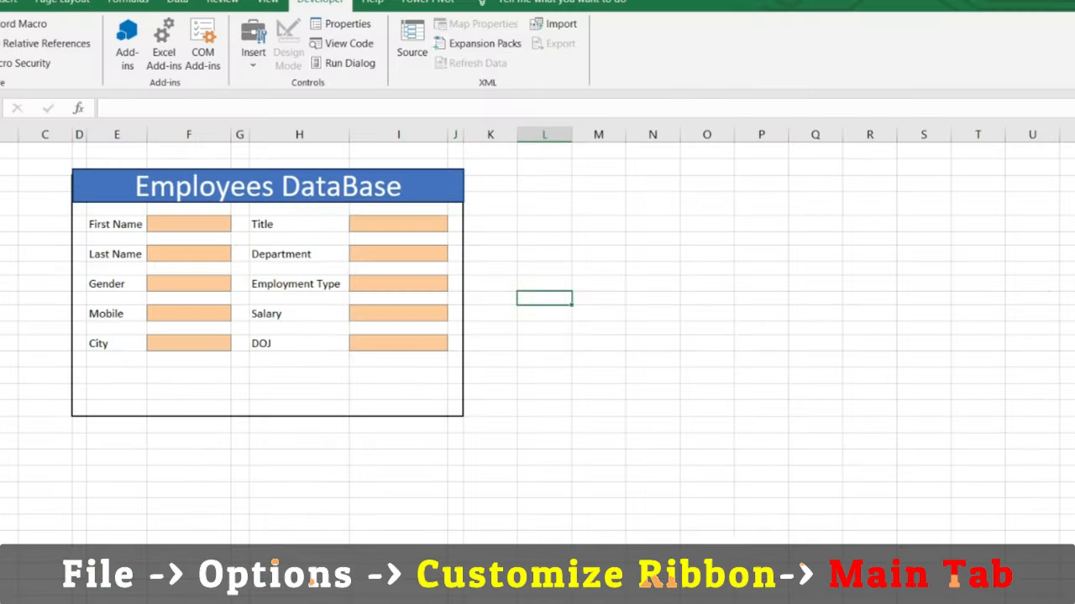
key(alt+f)
key(t)
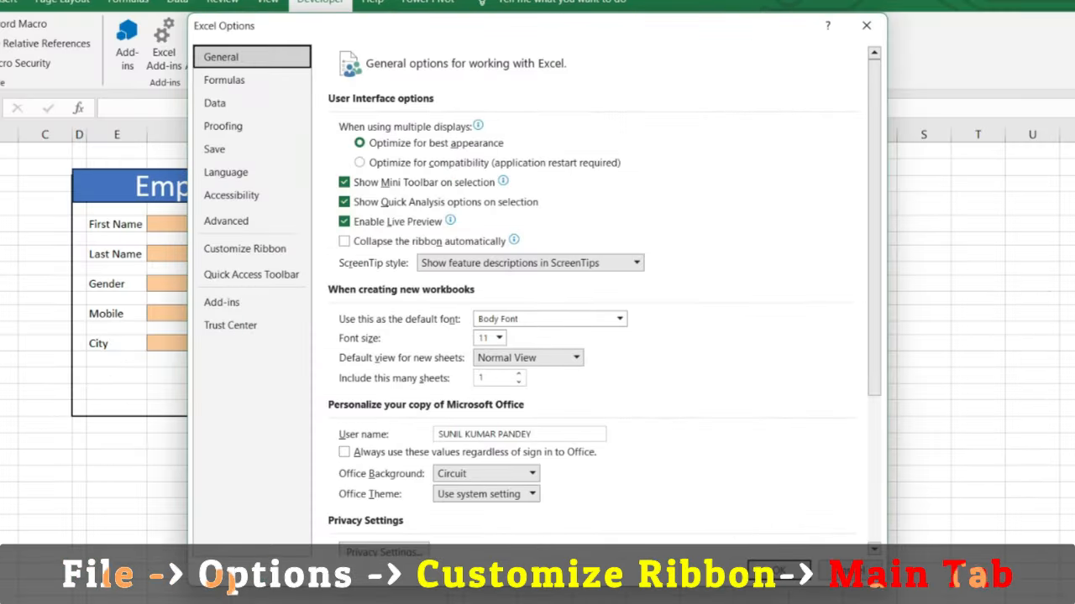
click(243, 247)
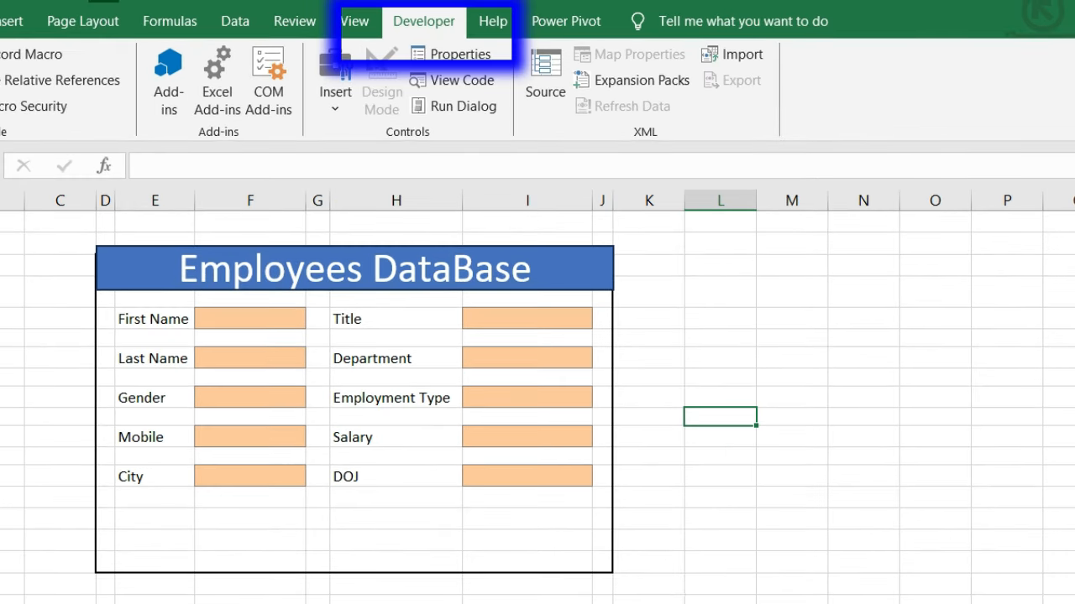
Draw an option button form control beside the form, across columns B and C near row 11, and label it "M".
click(335, 84)
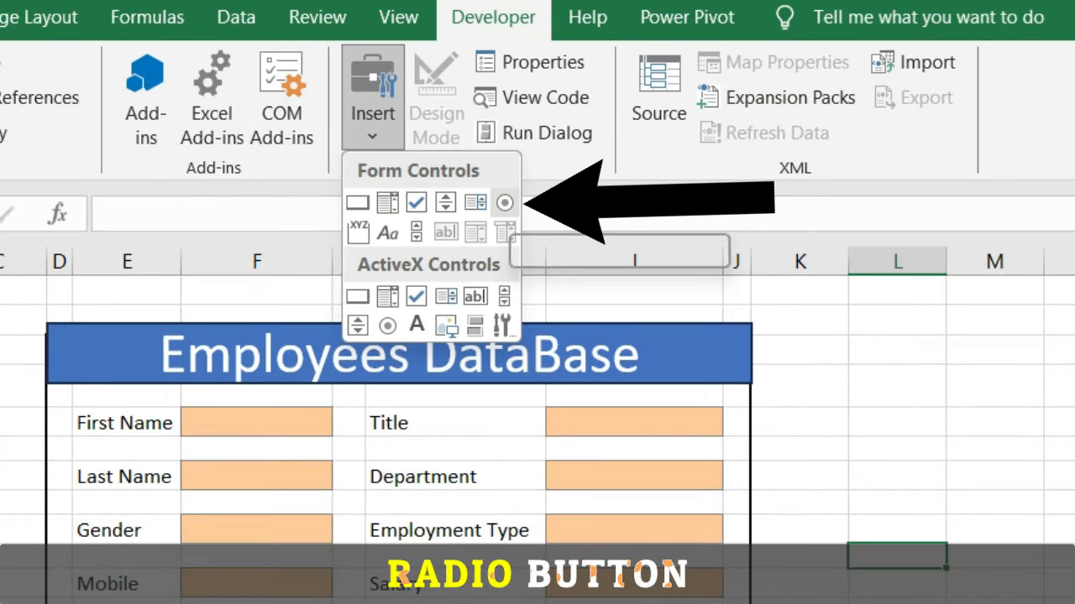
click(504, 202)
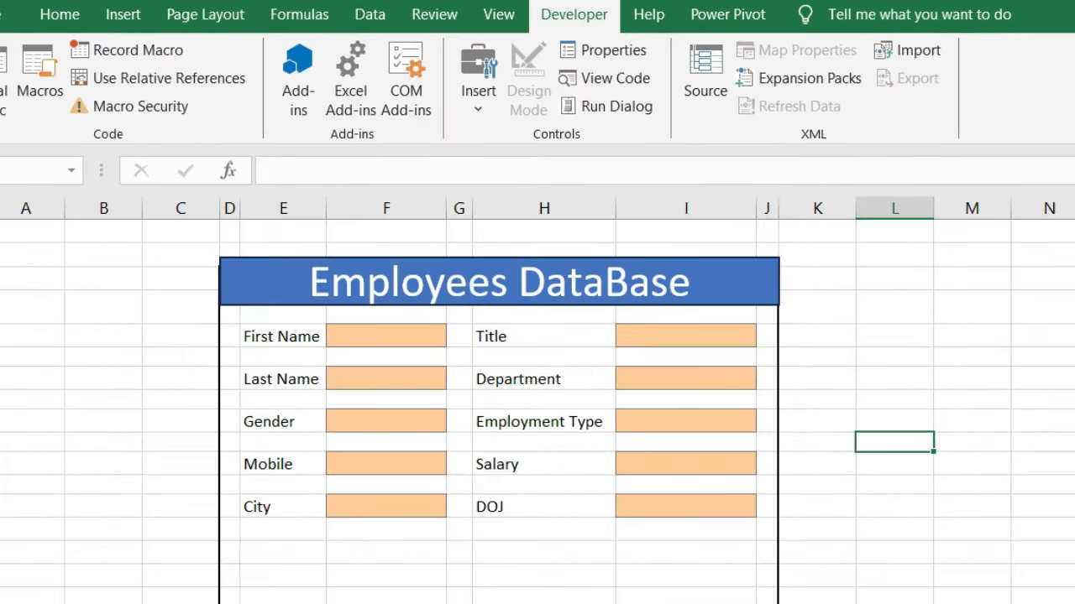
drag(101, 445, 131, 475)
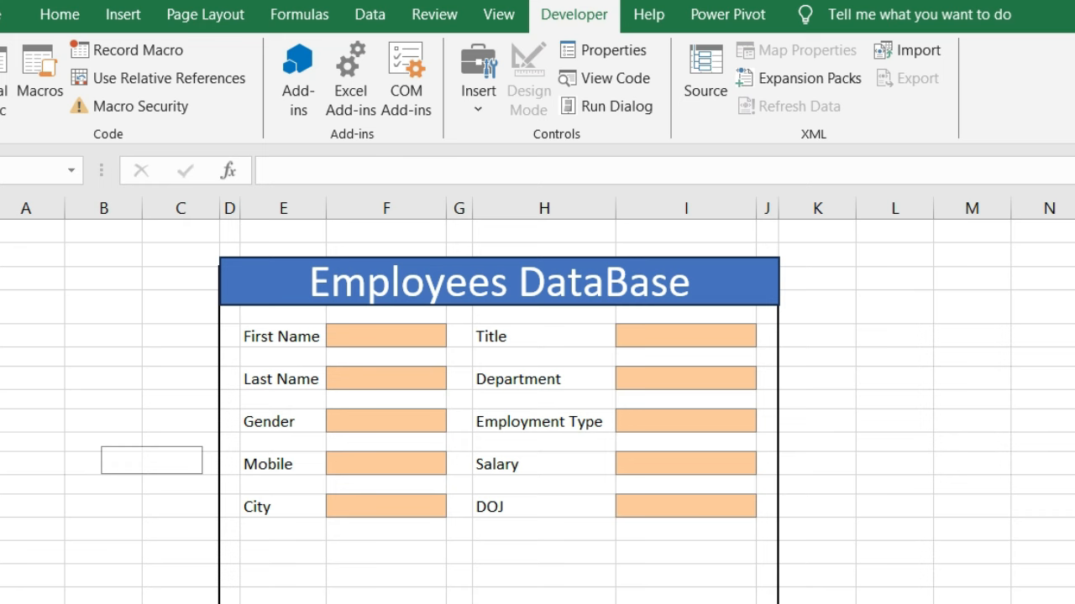
drag(202, 474, 202, 474)
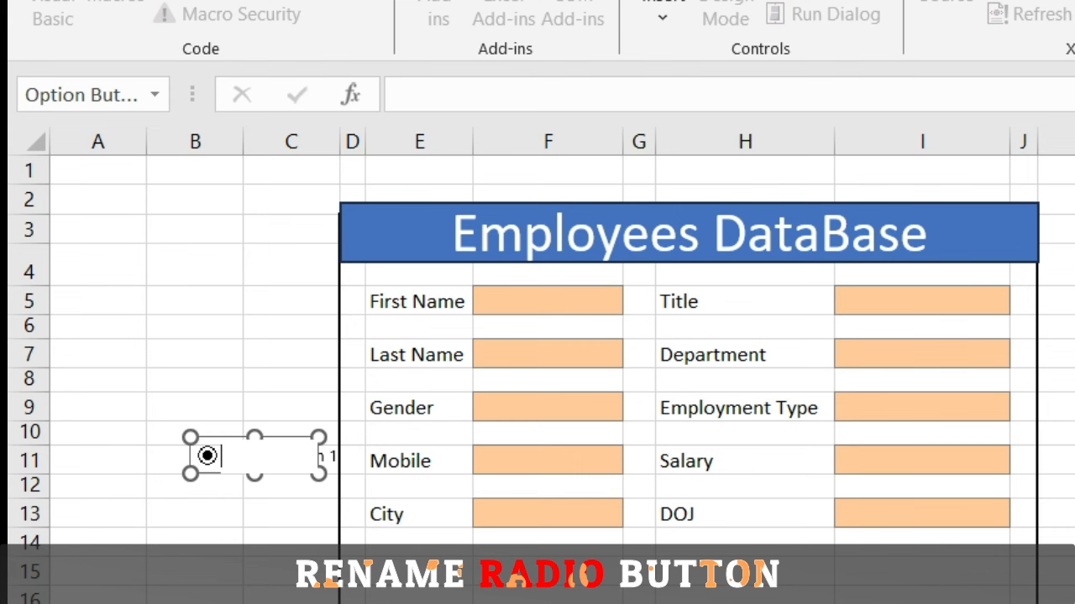
text(M)
Copy the M option button, paste the copy near C15 and label it "F".
key(shift+F10)
key(Down)
key(Down)
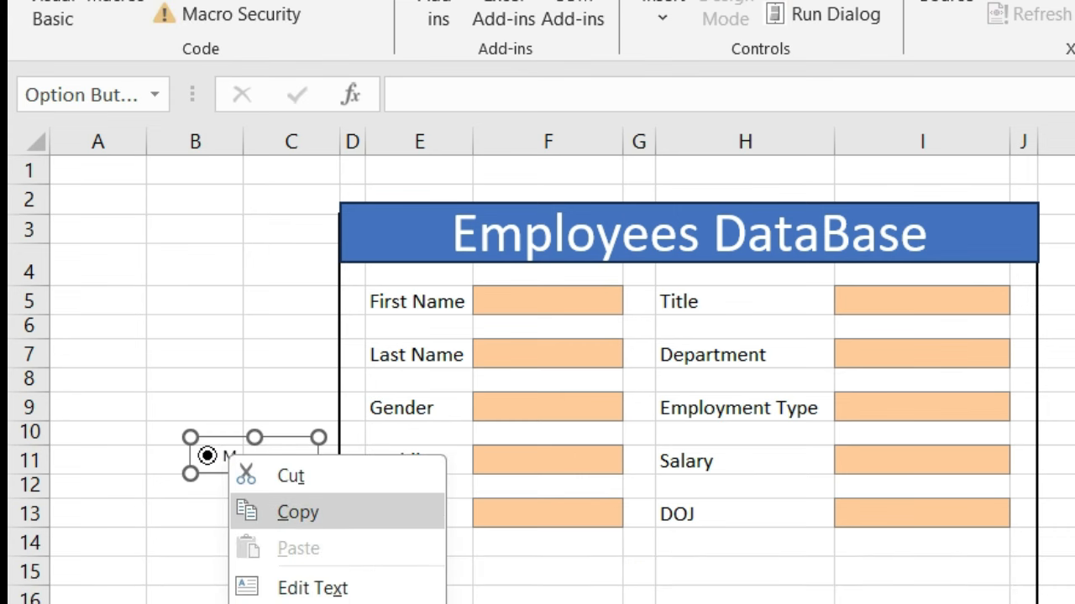
key(Return)
click(291, 572)
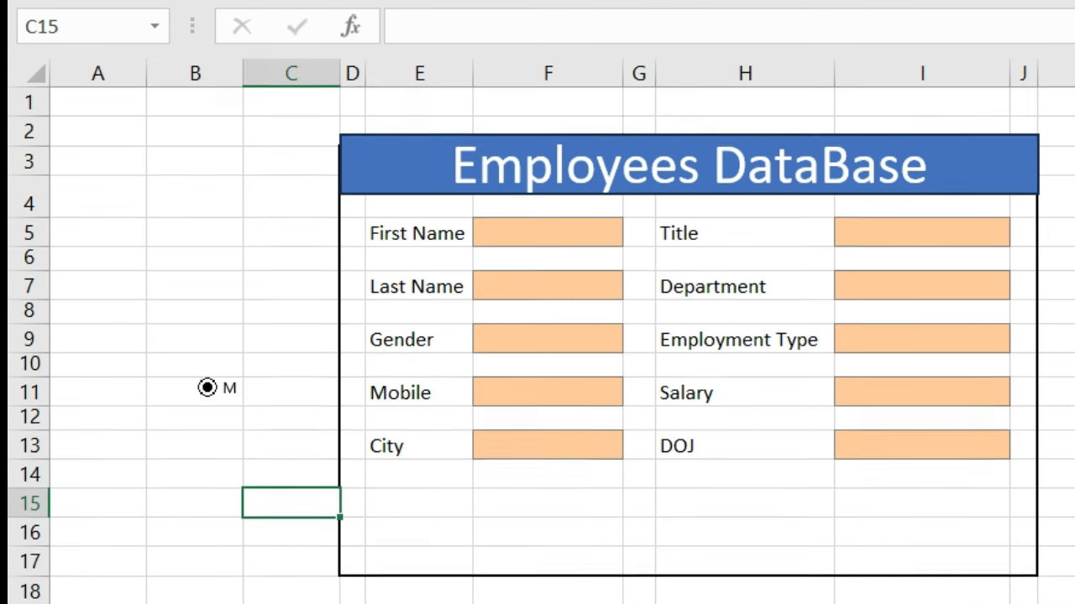
key(ctrl+v)
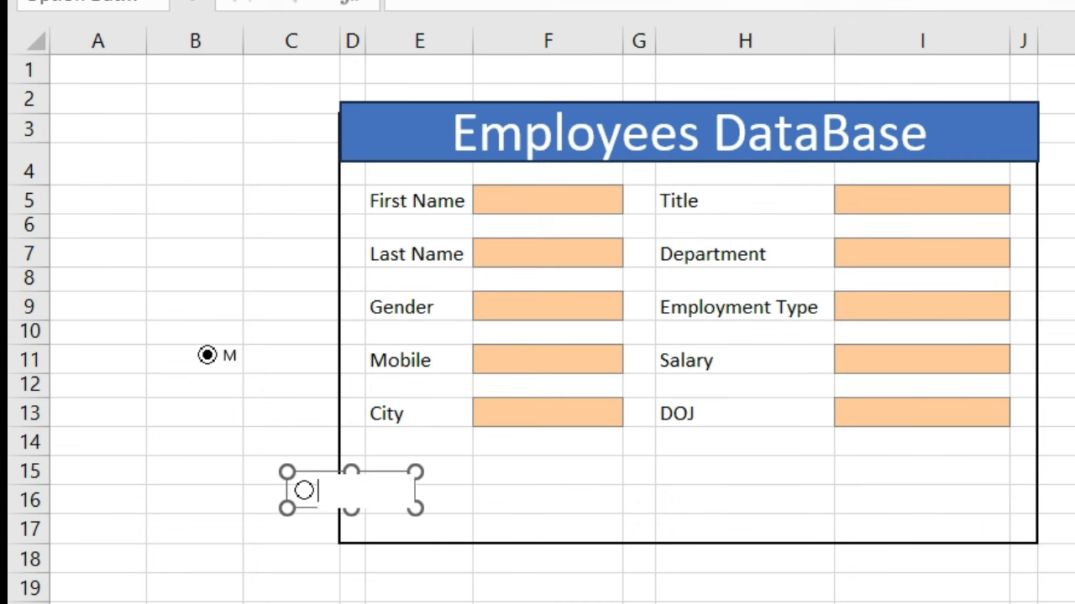
click(290, 602)
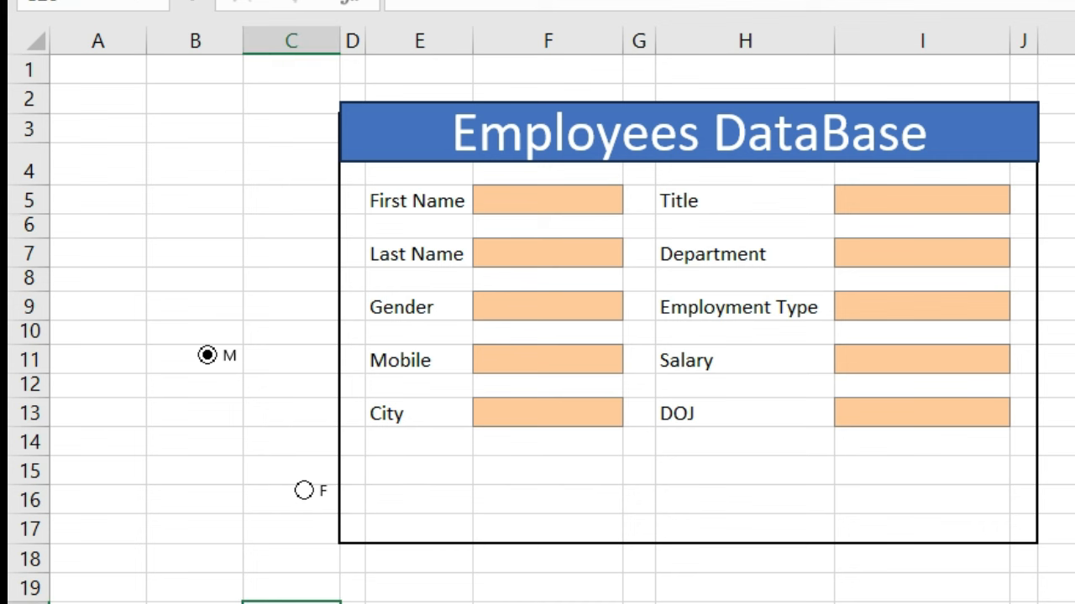
Move the M and F option buttons side by side into the Gender input box in F9.
right_click(225, 355)
key(Escape)
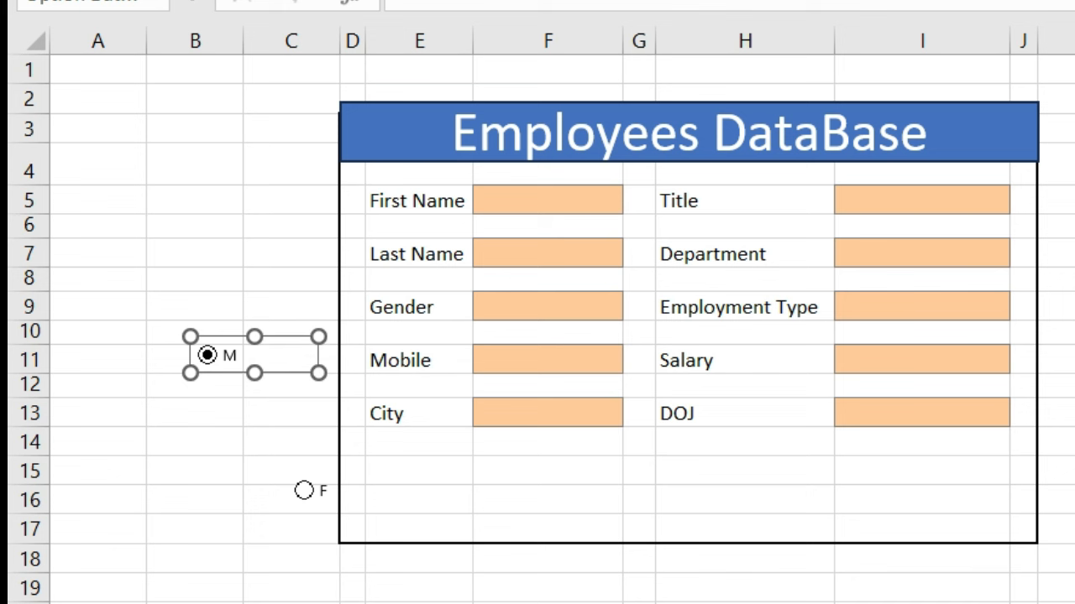
drag(253, 371, 327, 357)
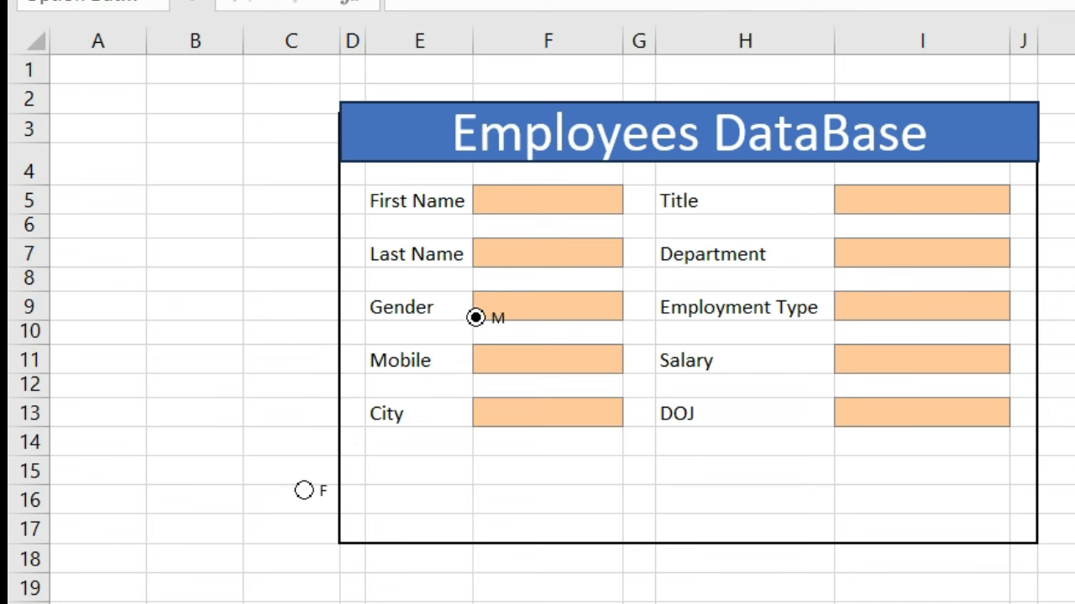
ctrl+click(493, 307)
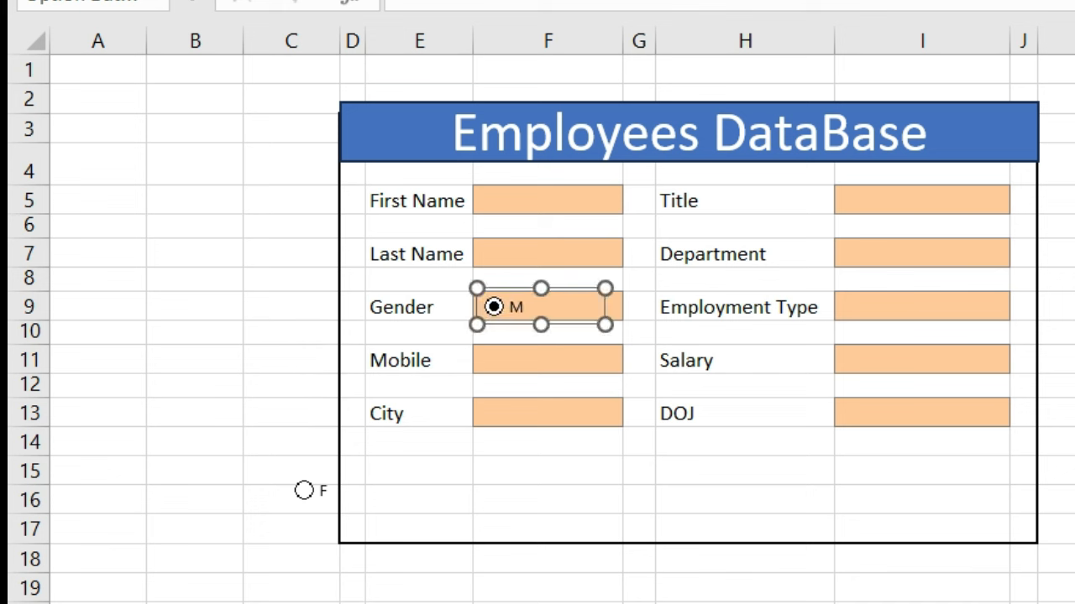
right_click(304, 490)
key(Escape)
drag(304, 490, 559, 319)
ctrl+click(568, 307)
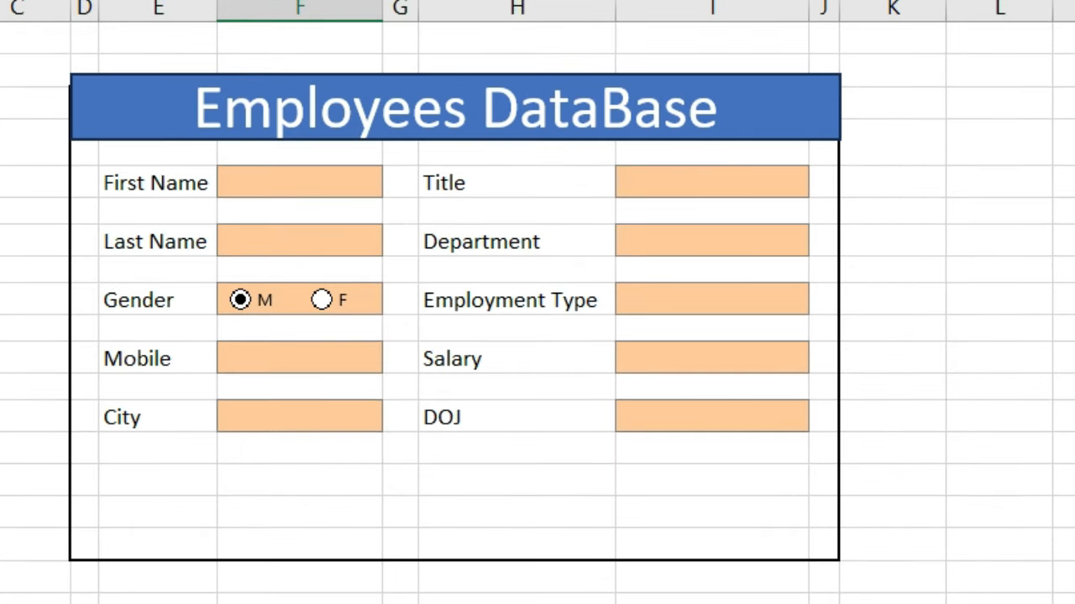
Enter the employment type options "Full Time" in M5 and "Part Time" in M6.
click(922, 307)
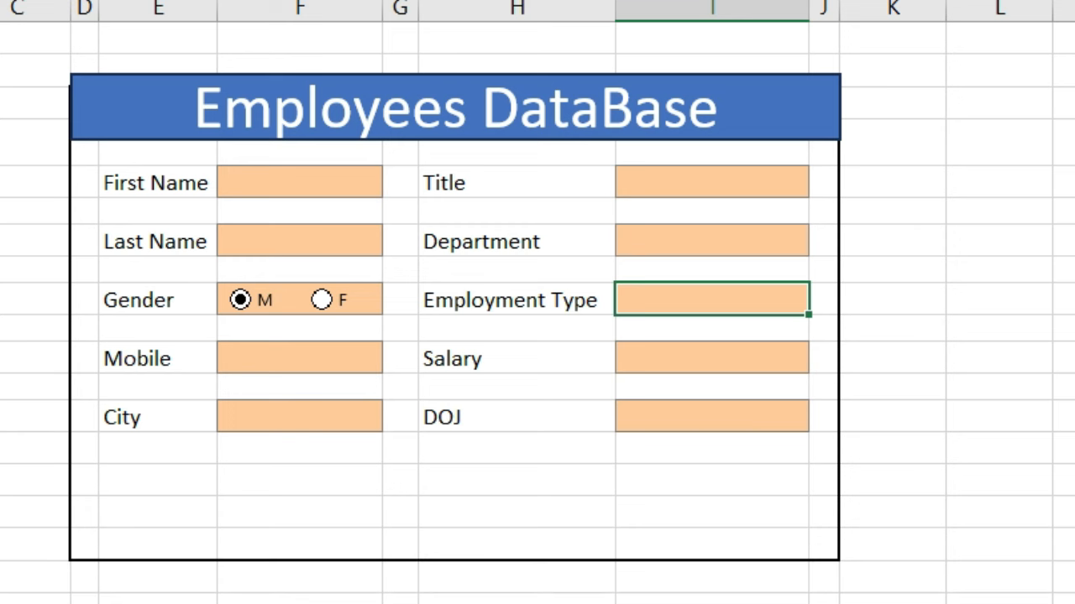
click(1071, 183)
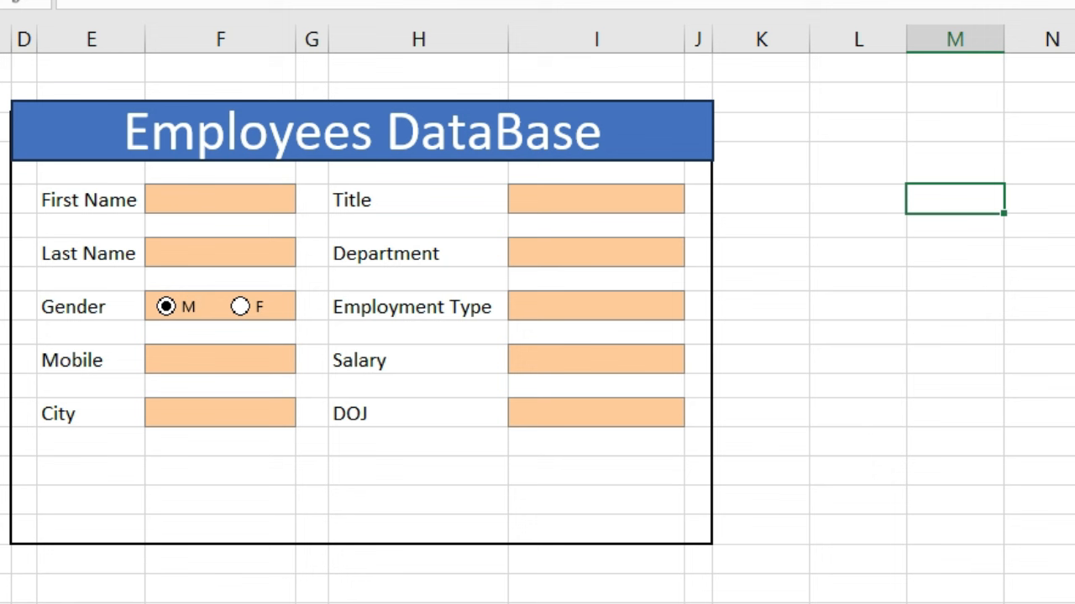
text(Full Time)
key(Return)
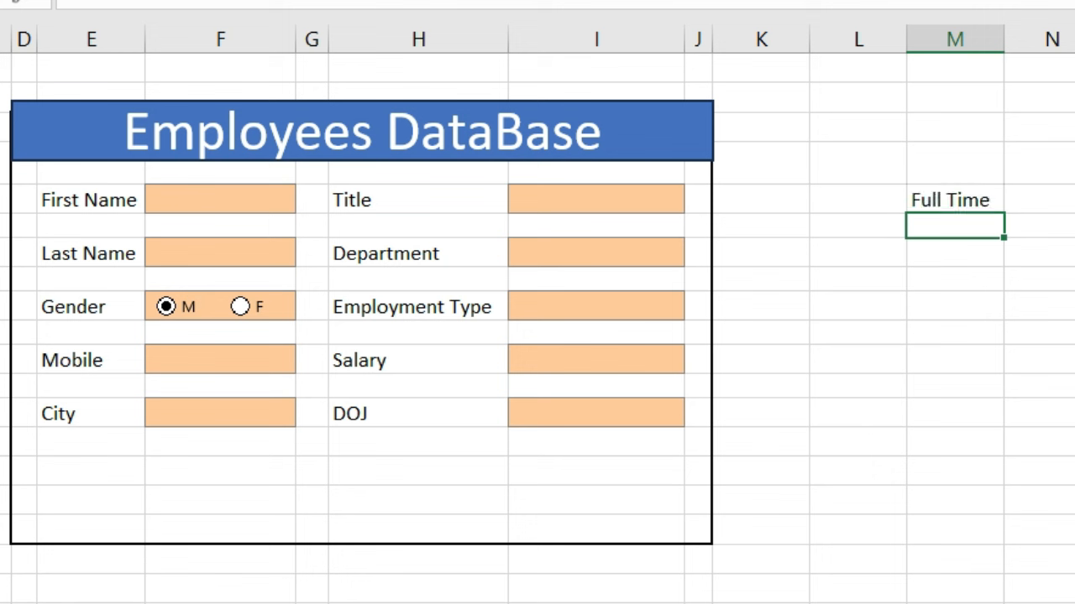
text(Part Time)
key(Return)
Add List data validation to the Employment Type input box I9, using M5:M6 as the source.
click(596, 307)
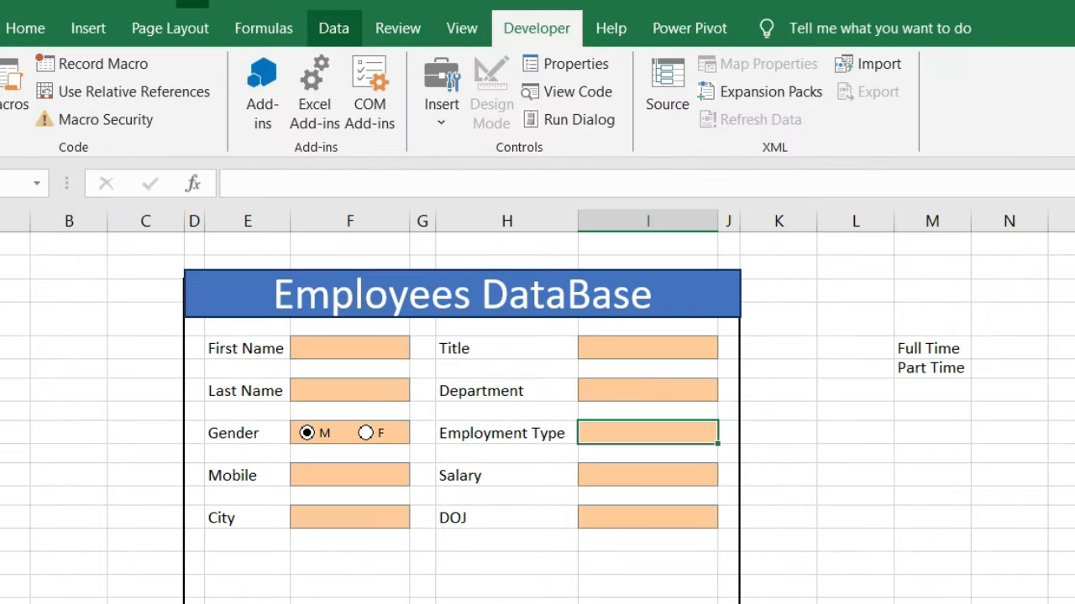
click(333, 26)
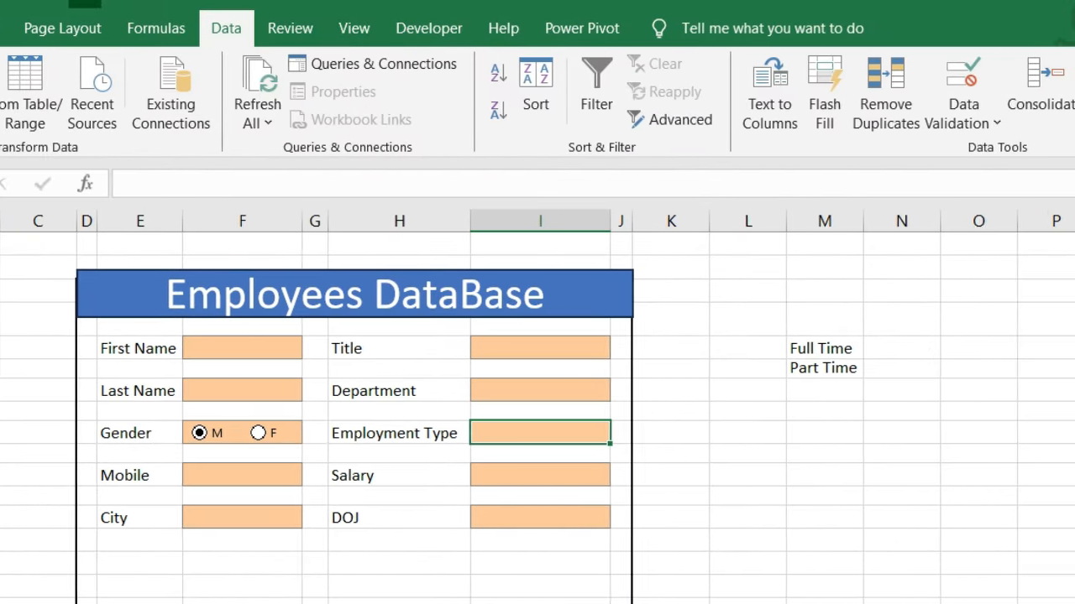
click(964, 118)
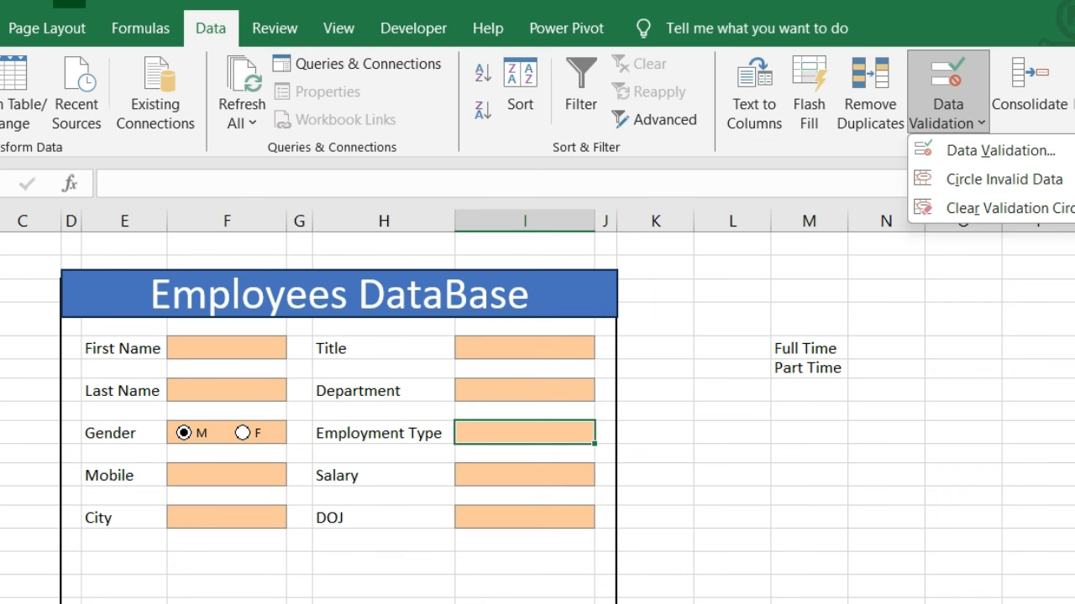
click(999, 150)
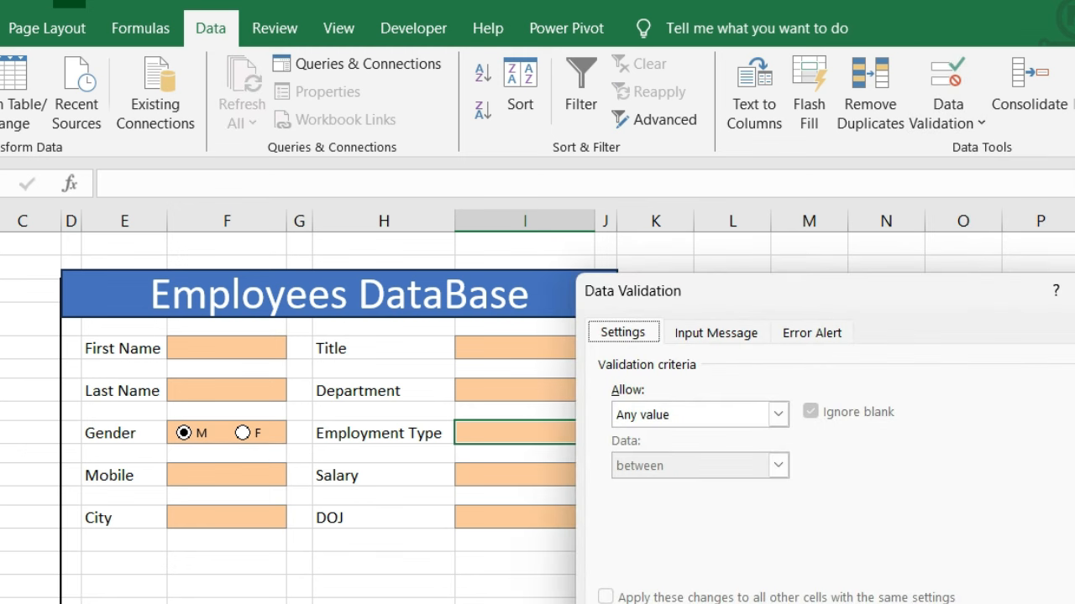
click(777, 414)
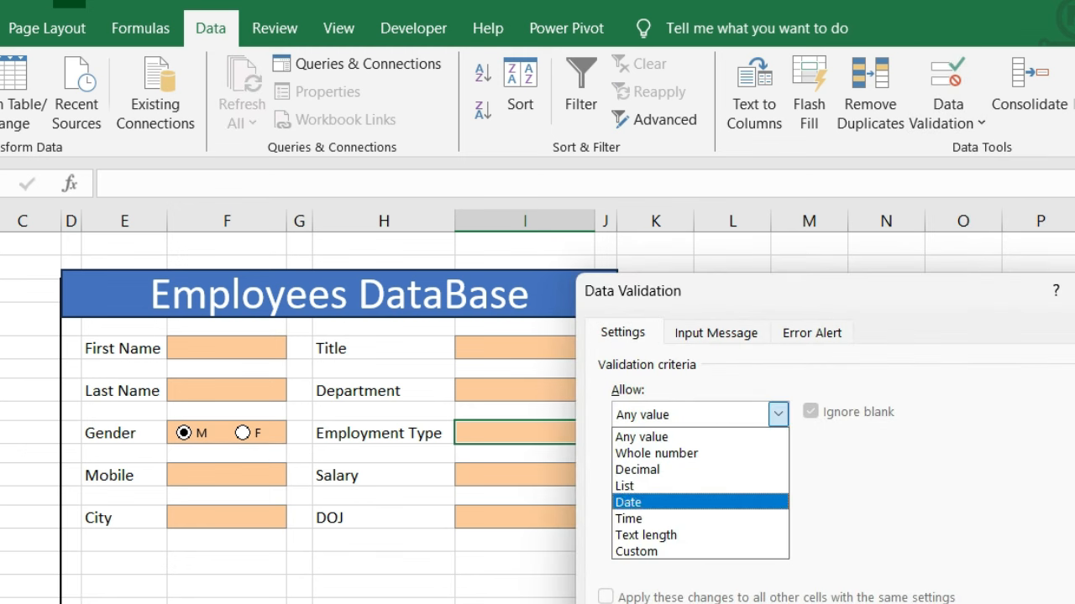
click(655, 485)
click(638, 516)
drag(729, 292, 584, 443)
drag(802, 348, 835, 373)
key(Return)
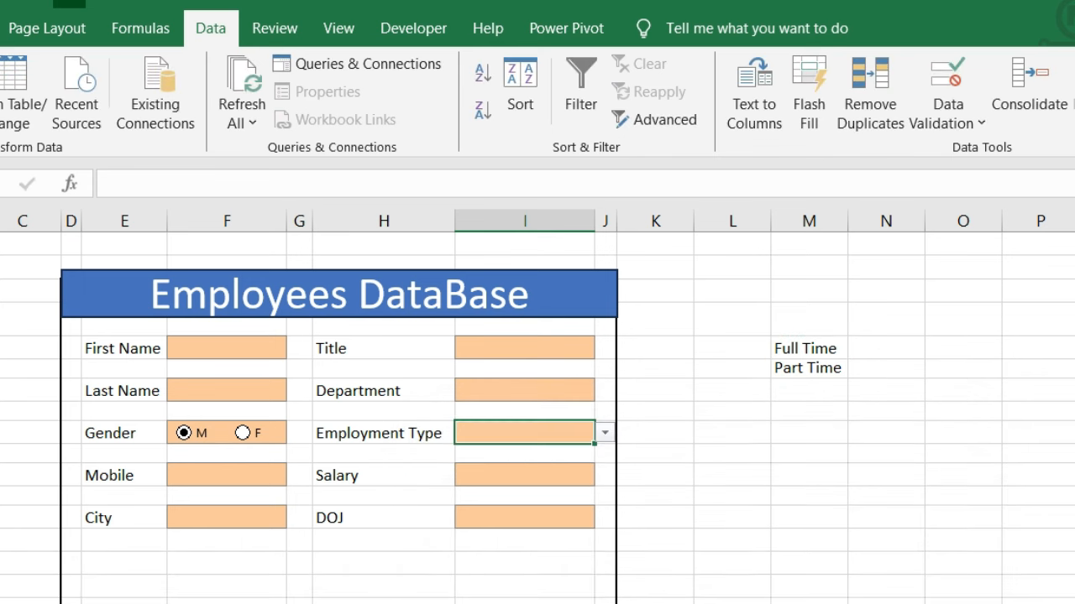
Check the options in the Employment Type drop-down list without choosing one.
click(605, 431)
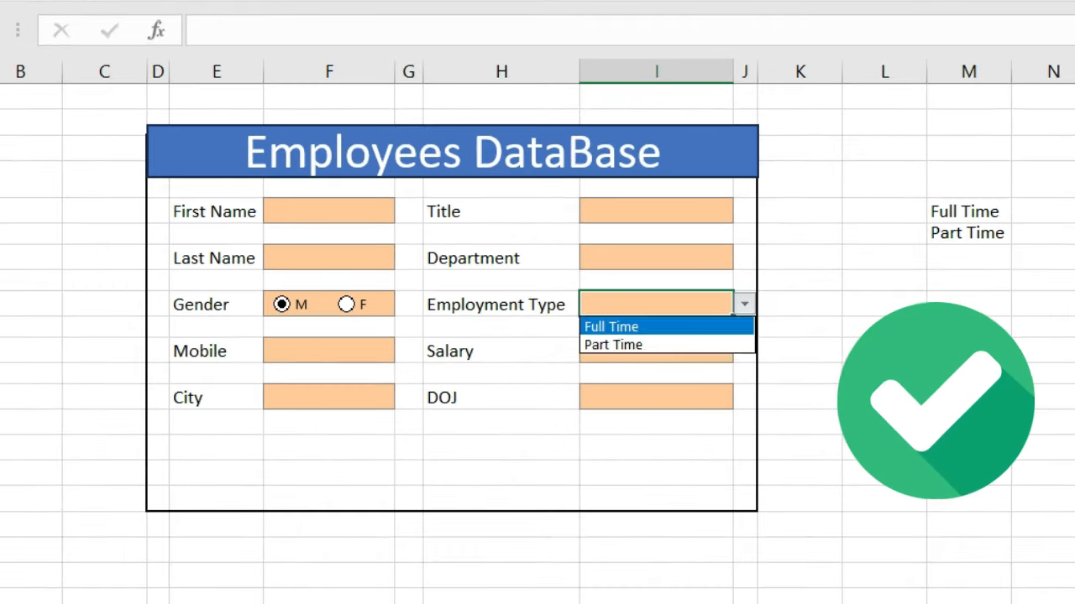
key(Escape)
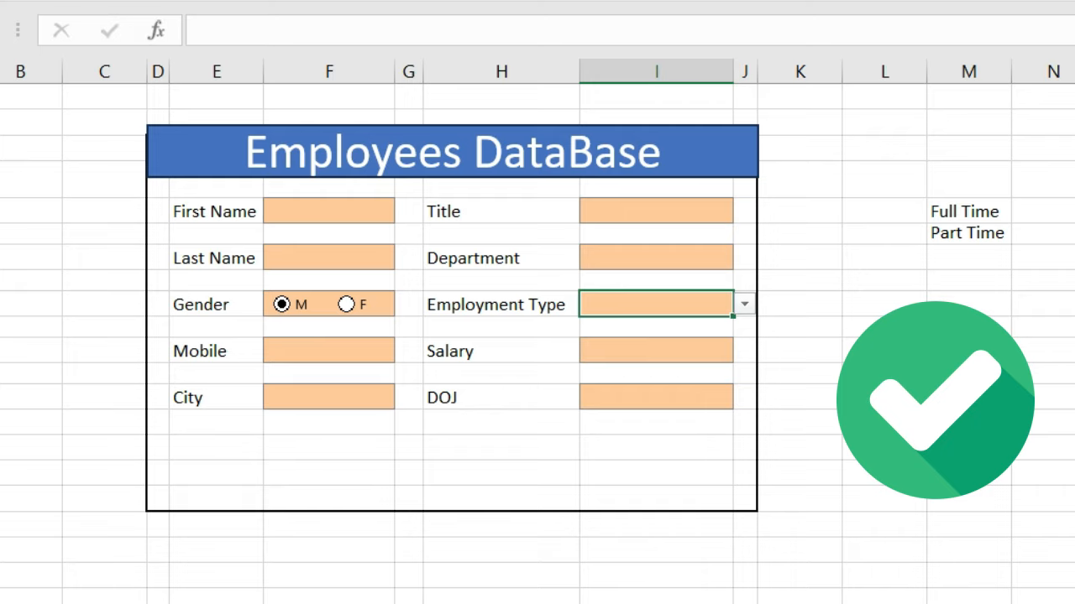
click(800, 280)
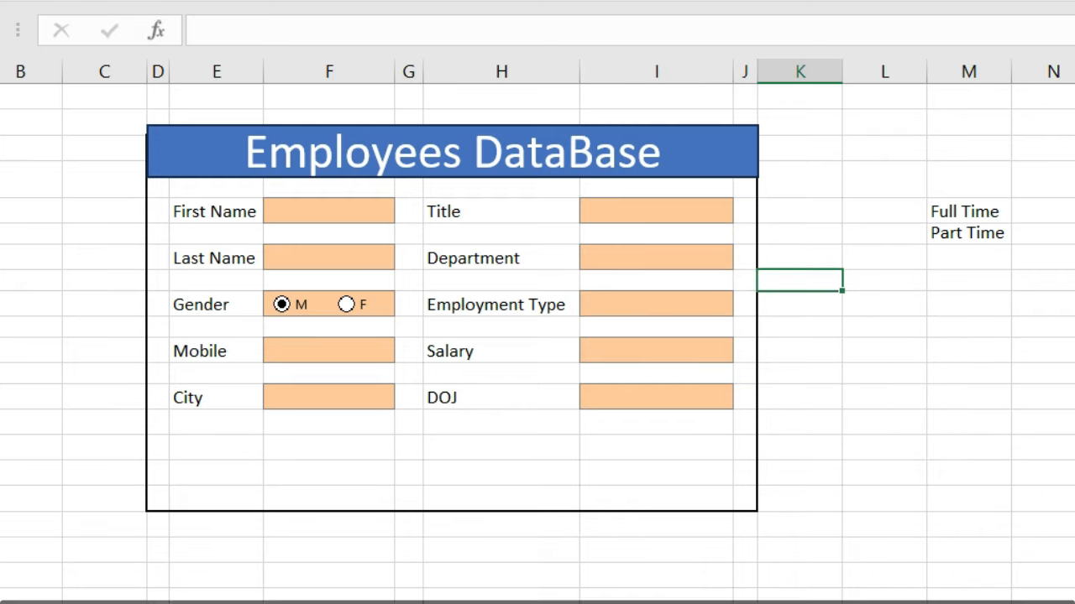
Hide the worksheet gridlines around the employee form.
click(501, 574)
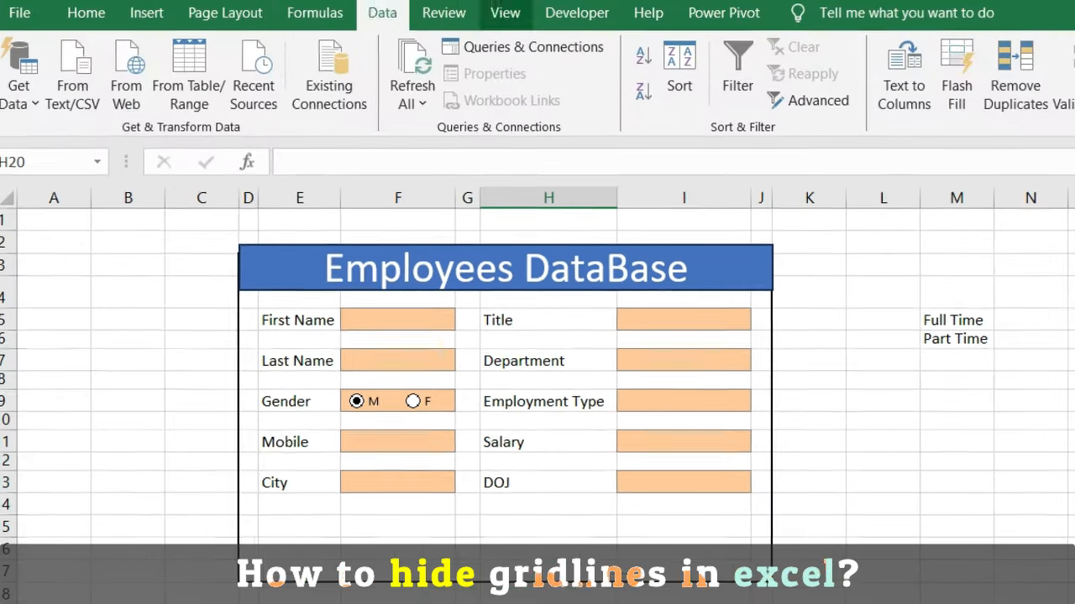
click(506, 13)
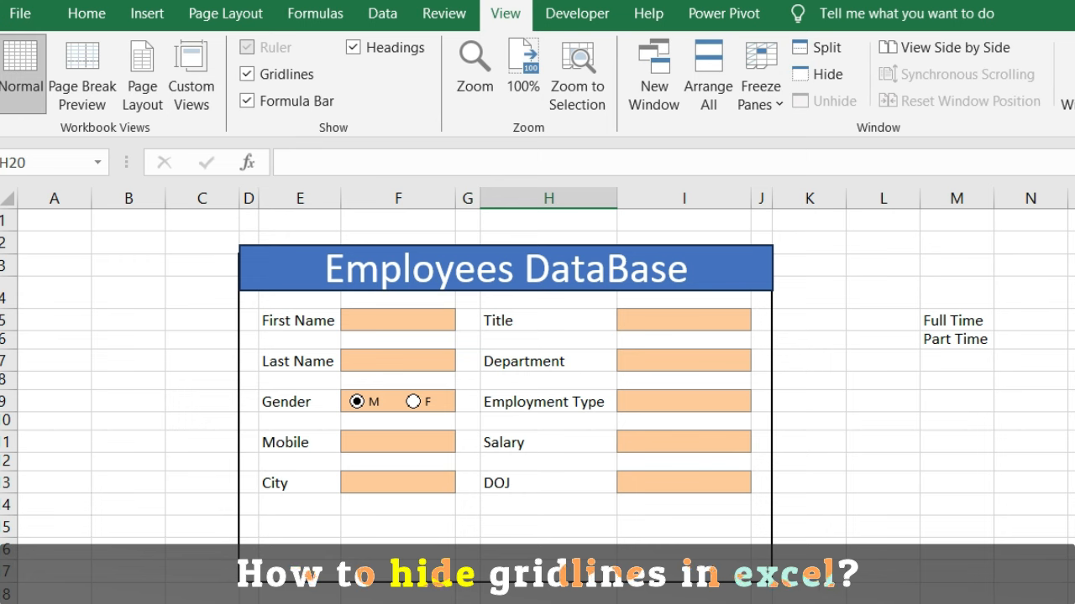
click(247, 74)
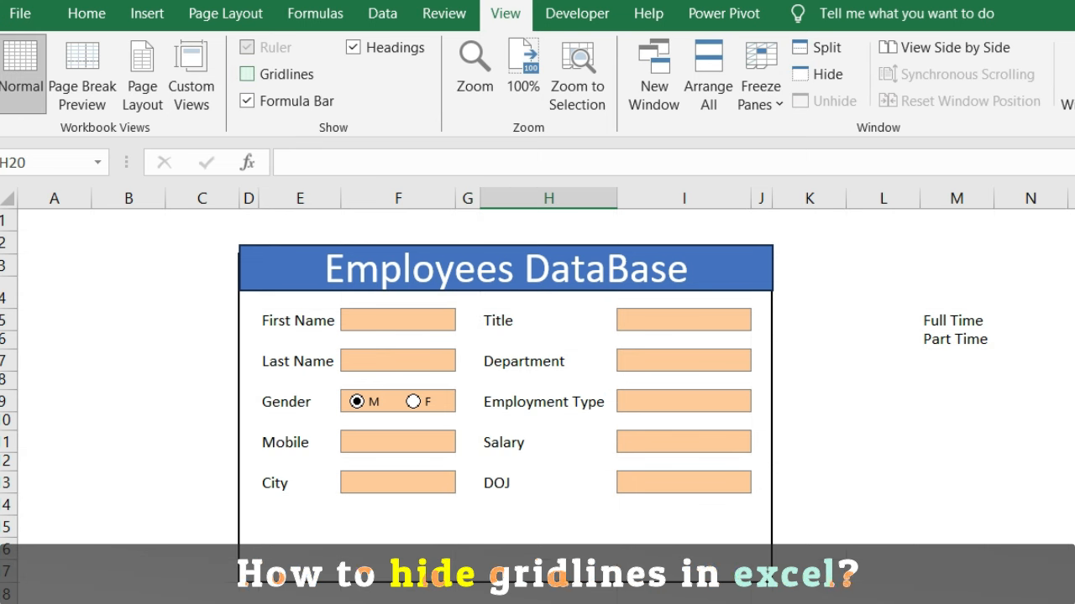
click(54, 379)
click(956, 526)
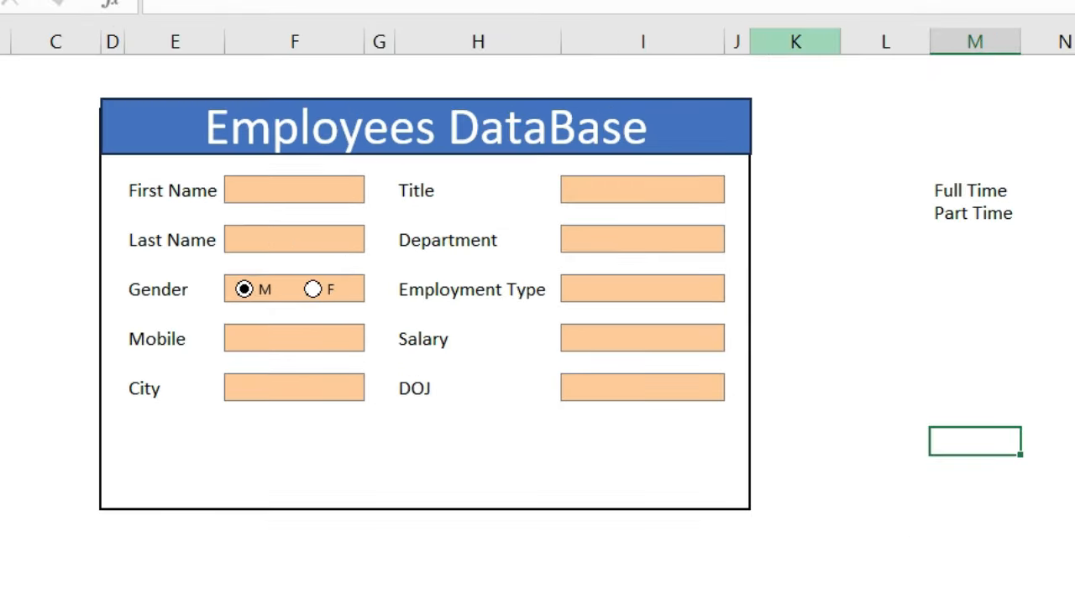
Fill the sheet area around the form with gray: columns A:C, column K onward, rows 1 and 2, and row 18 downward.
click(795, 41)
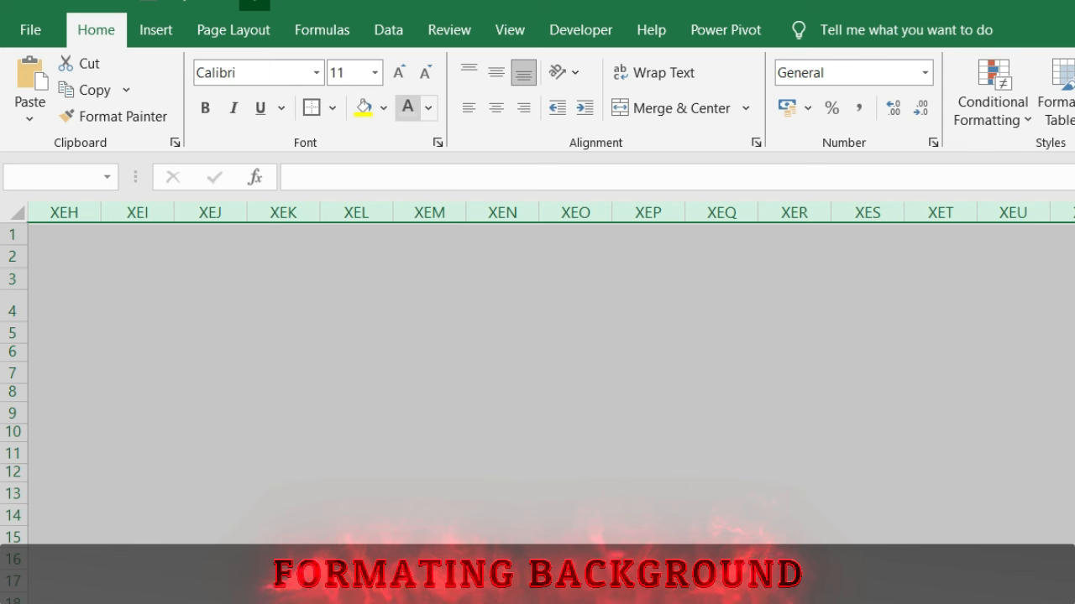
click(383, 107)
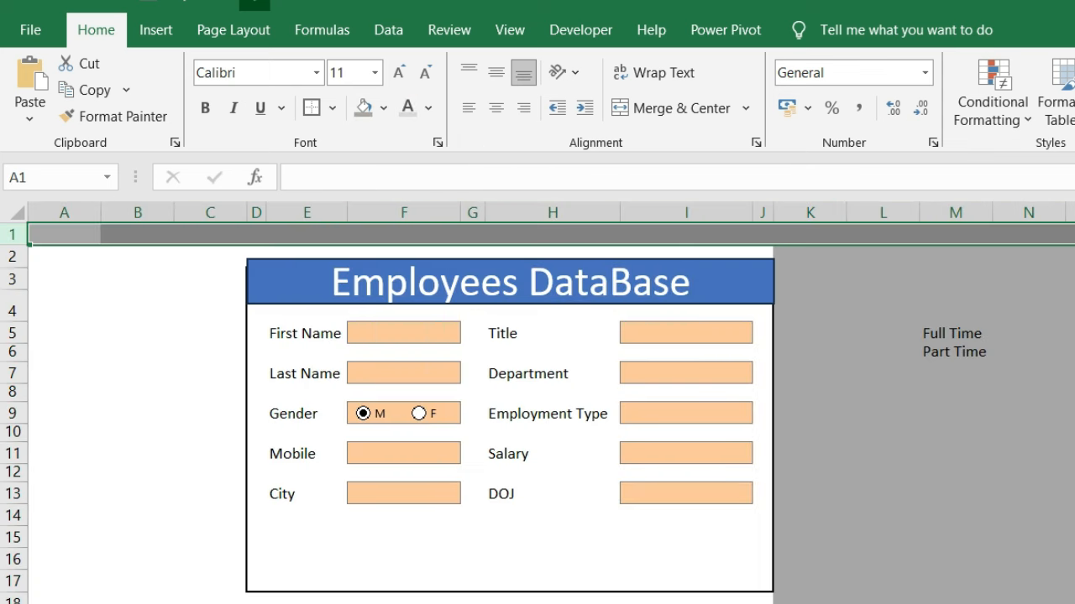
drag(210, 212, 64, 212)
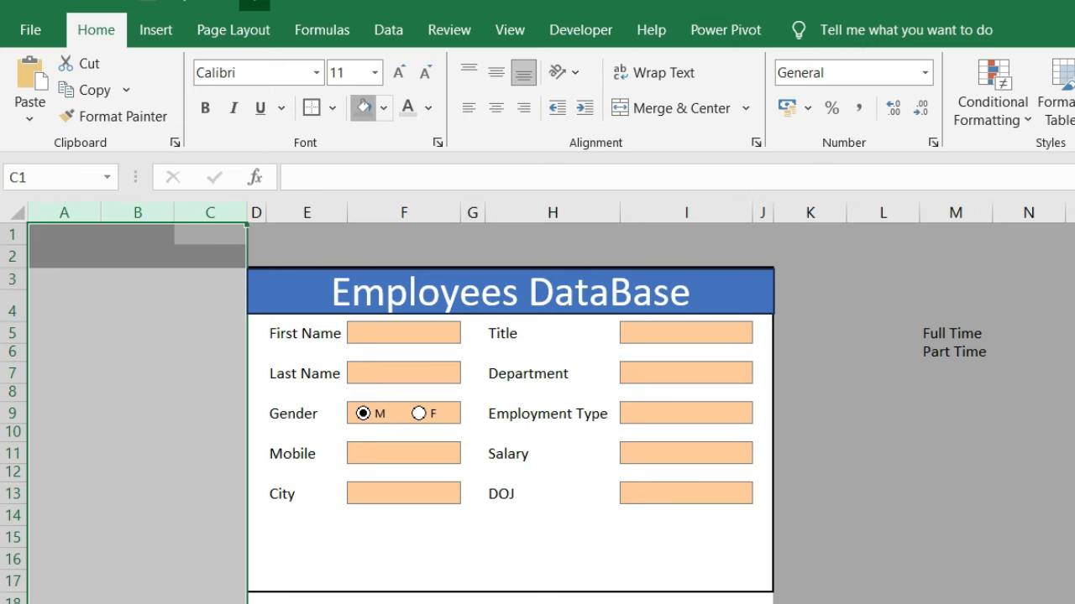
click(364, 107)
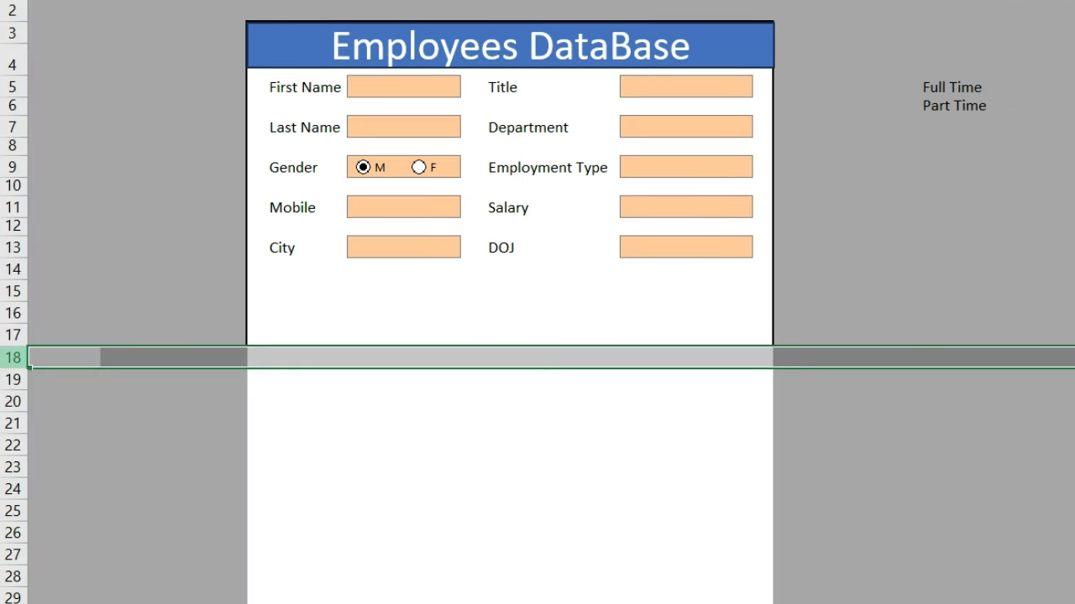
key(ctrl+shift+Down)
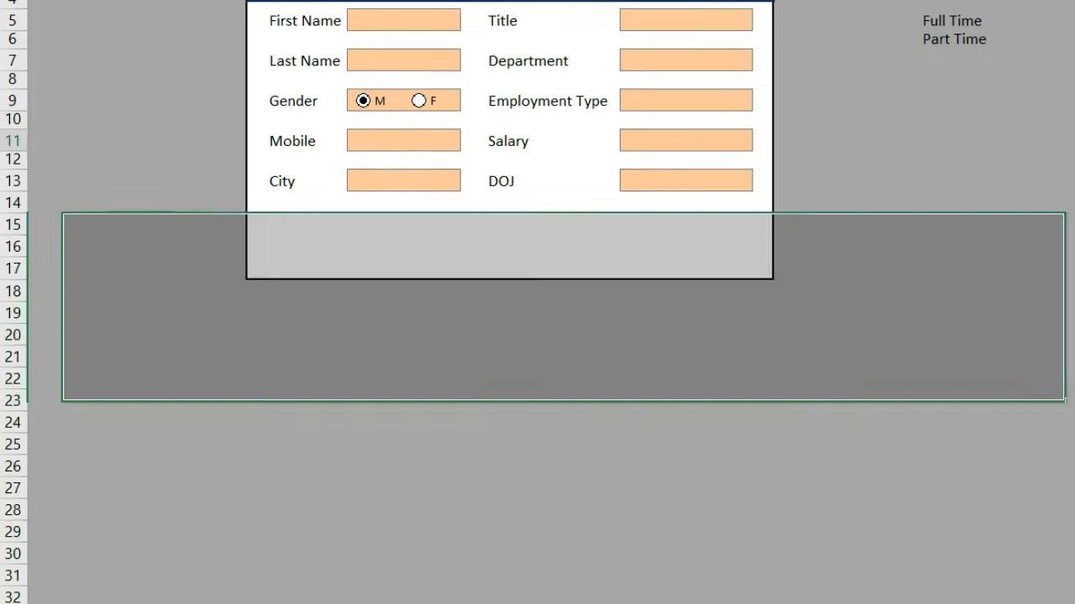
click(956, 537)
scroll(497, 340, up, 1)
click(956, 378)
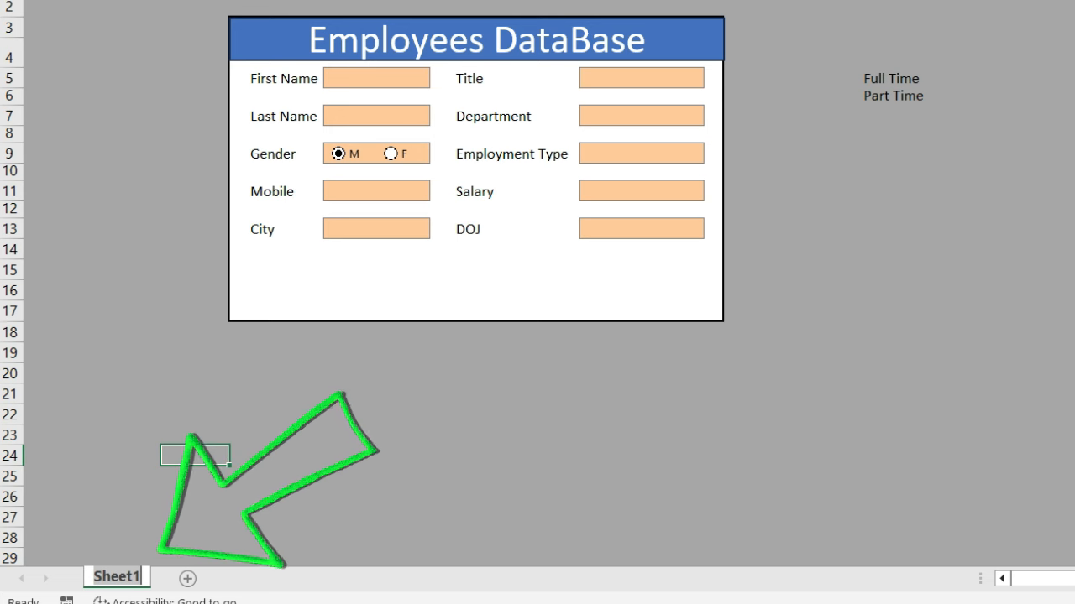
Rename Sheet1 as Form and add a second worksheet named Database.
text(Form)
key(Return)
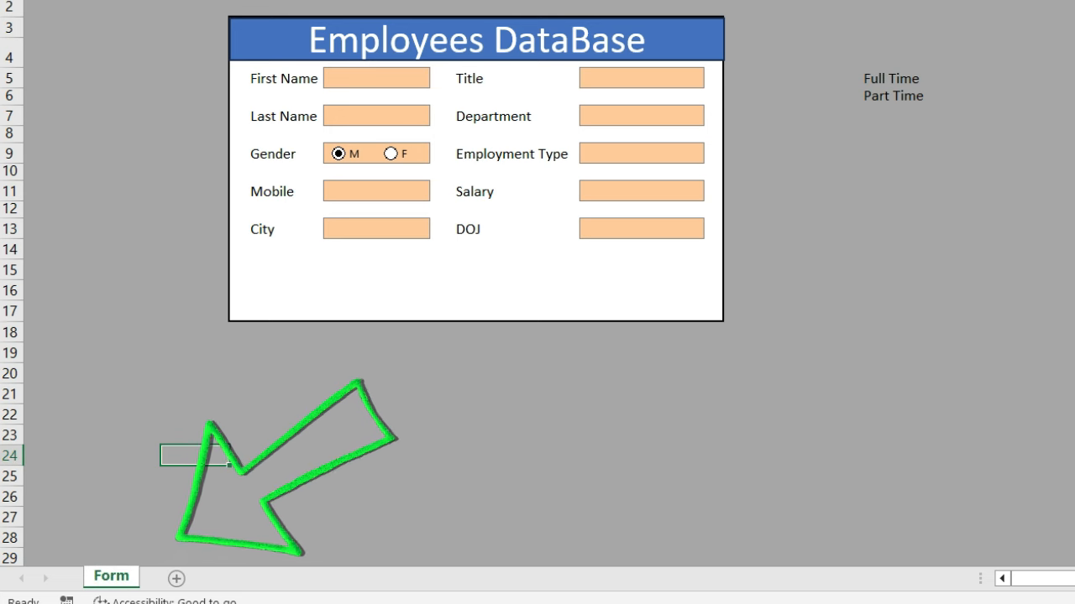
click(126, 455)
click(177, 577)
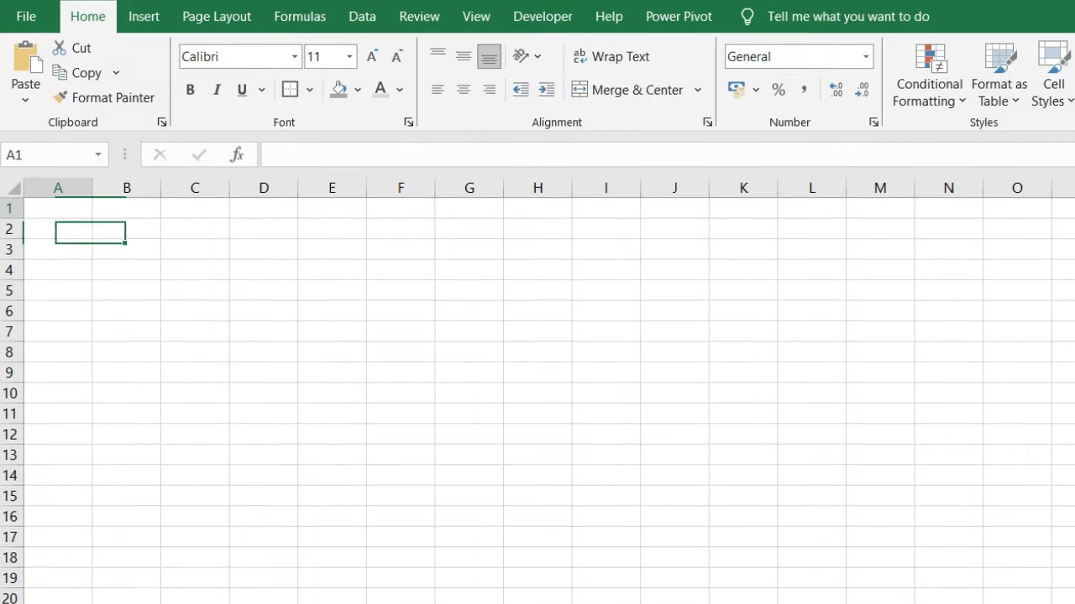
drag(58, 209, 400, 209)
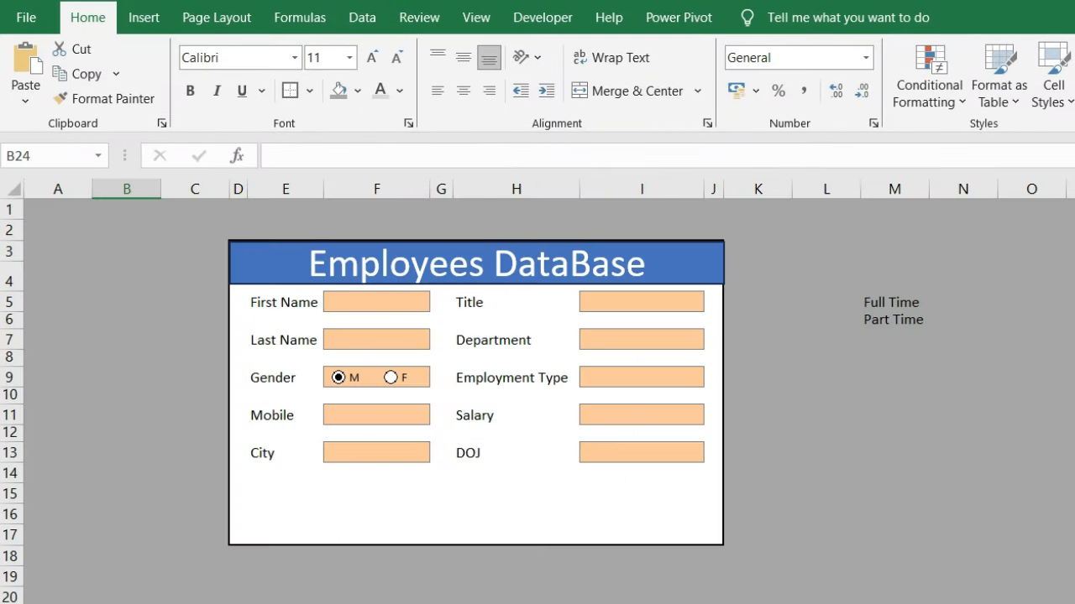
Copy all ten field labels on the Form sheet, First Name to City in column E and Title to DOJ in column H.
click(286, 302)
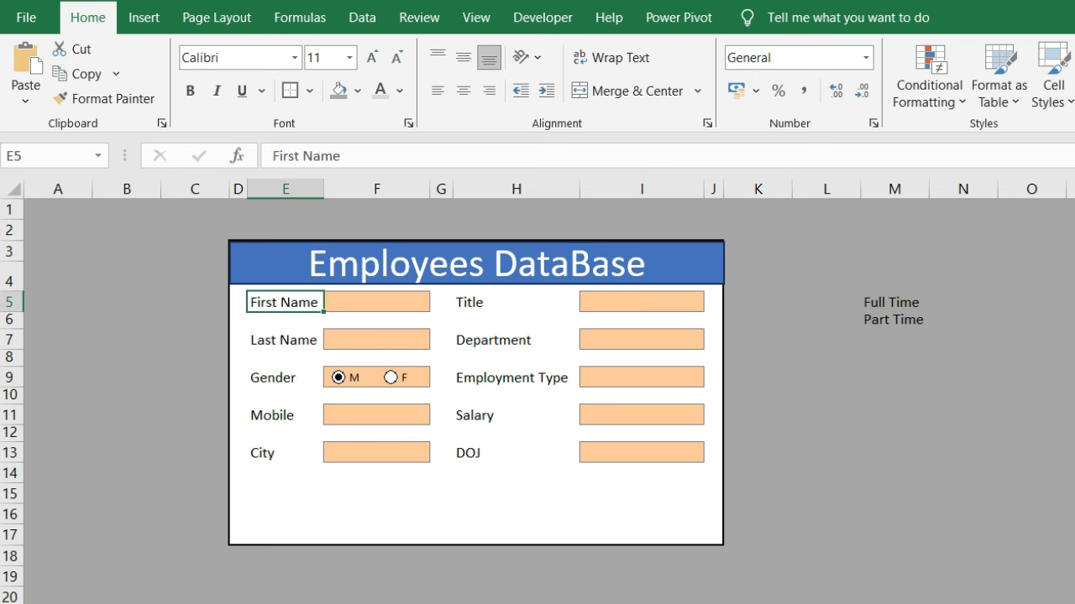
ctrl+click(285, 340)
ctrl+click(285, 378)
ctrl+click(285, 416)
ctrl+click(285, 453)
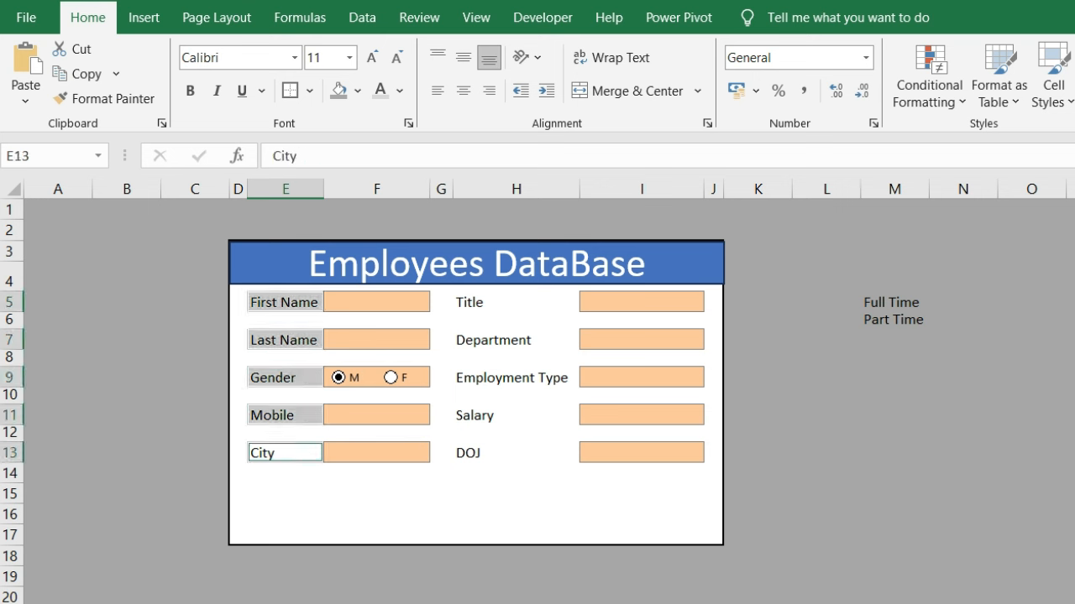
ctrl+click(515, 302)
ctrl+click(516, 340)
ctrl+click(515, 378)
ctrl+click(515, 415)
ctrl+click(515, 453)
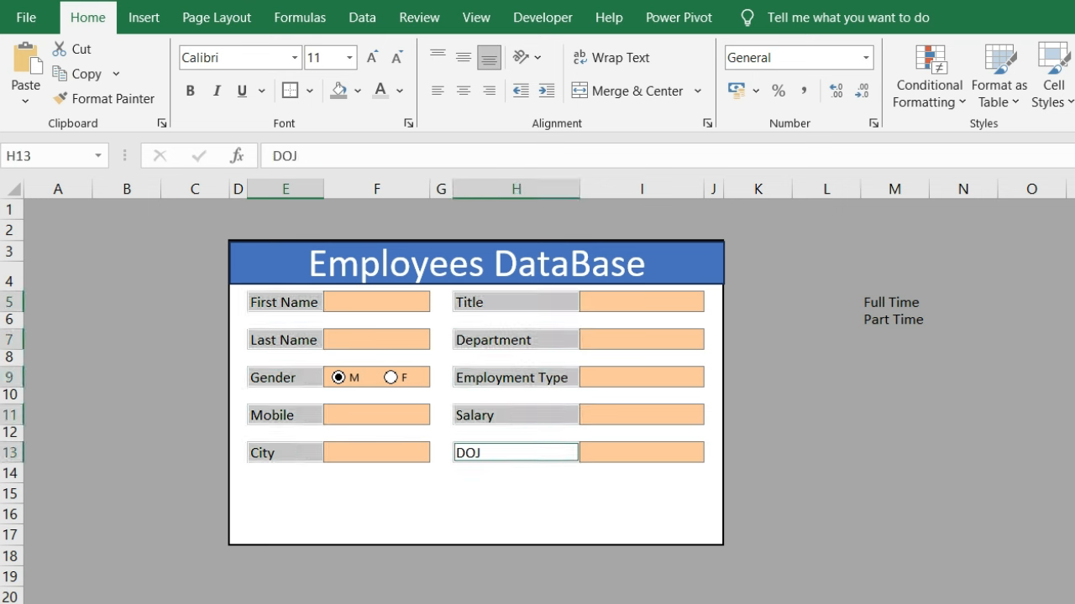
key(ctrl+c)
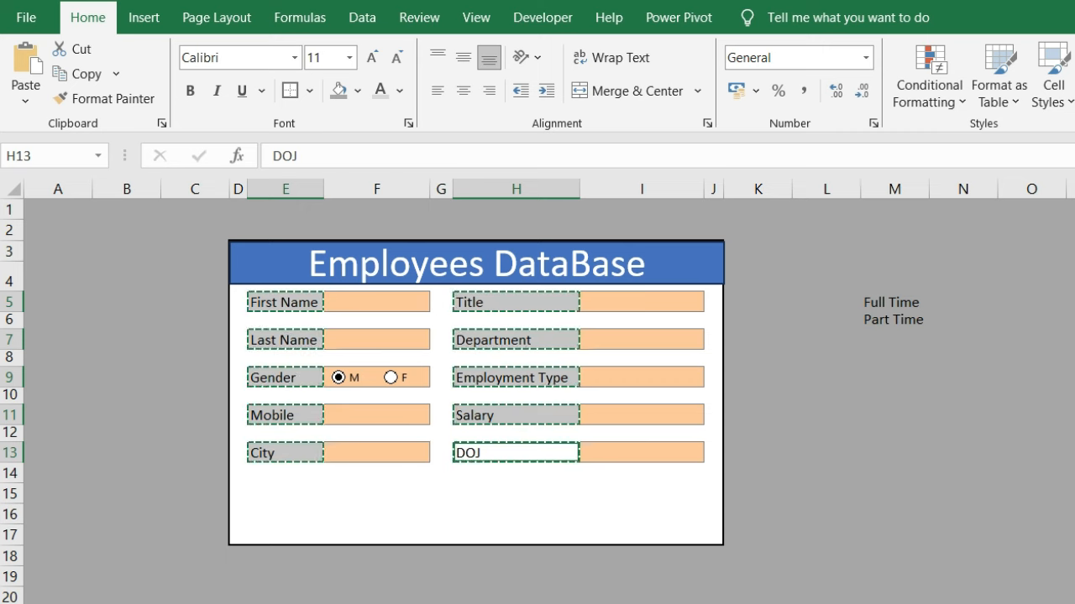
Paste the copied labels into the Database sheet from A1 as transposed values to form a header row.
key(ctrl+Page_Down)
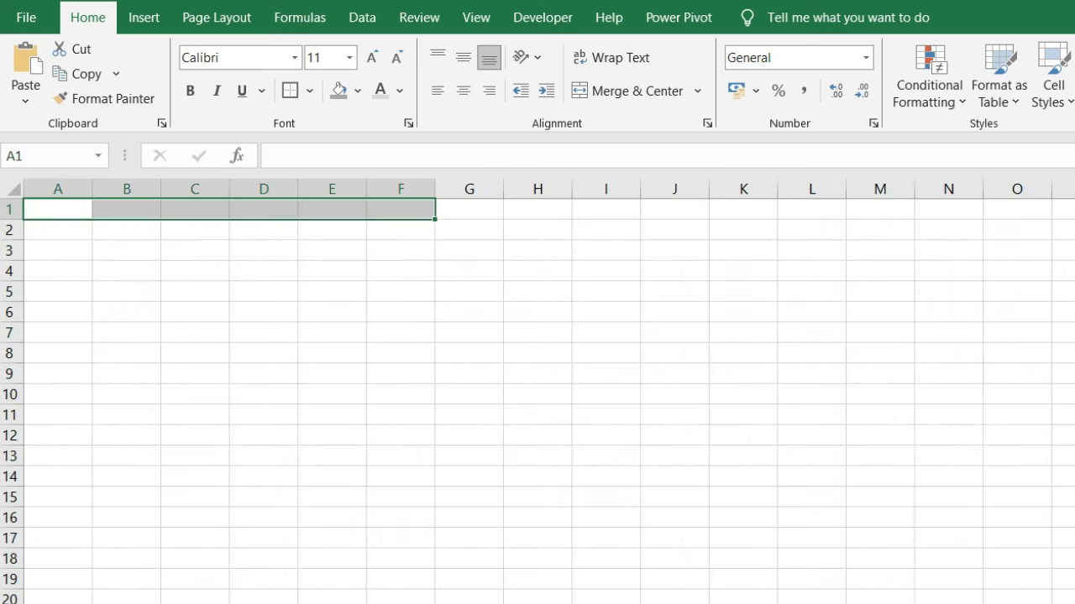
click(57, 209)
right_click(59, 210)
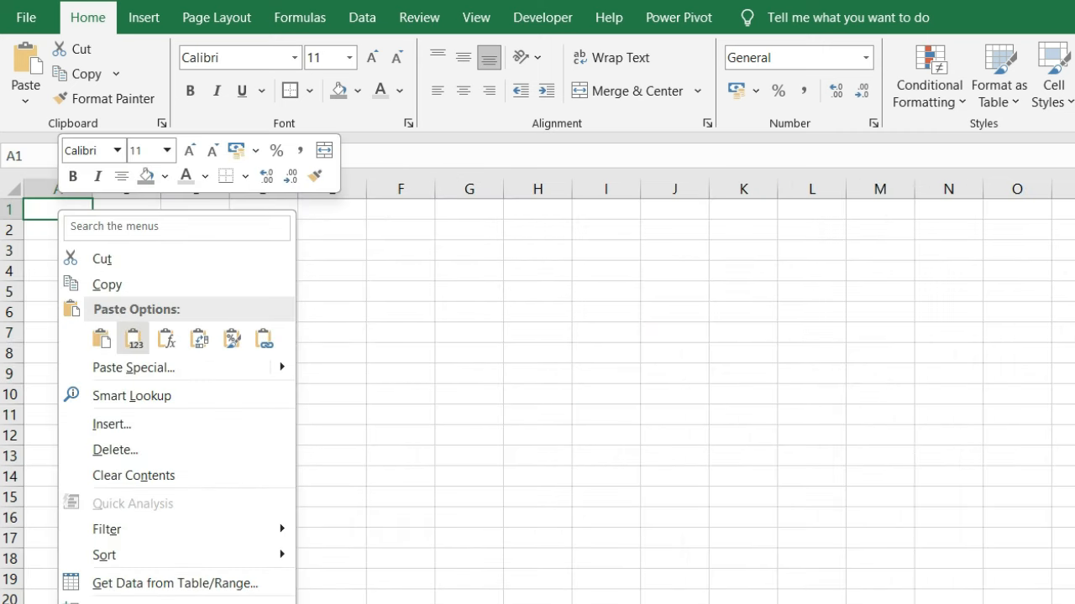
click(133, 367)
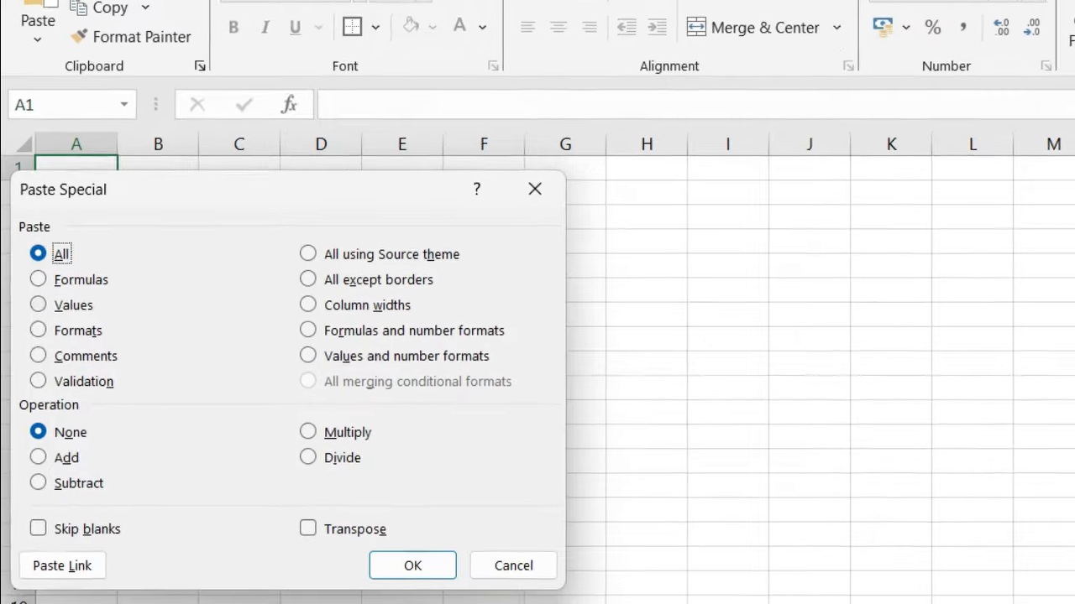
click(25, 321)
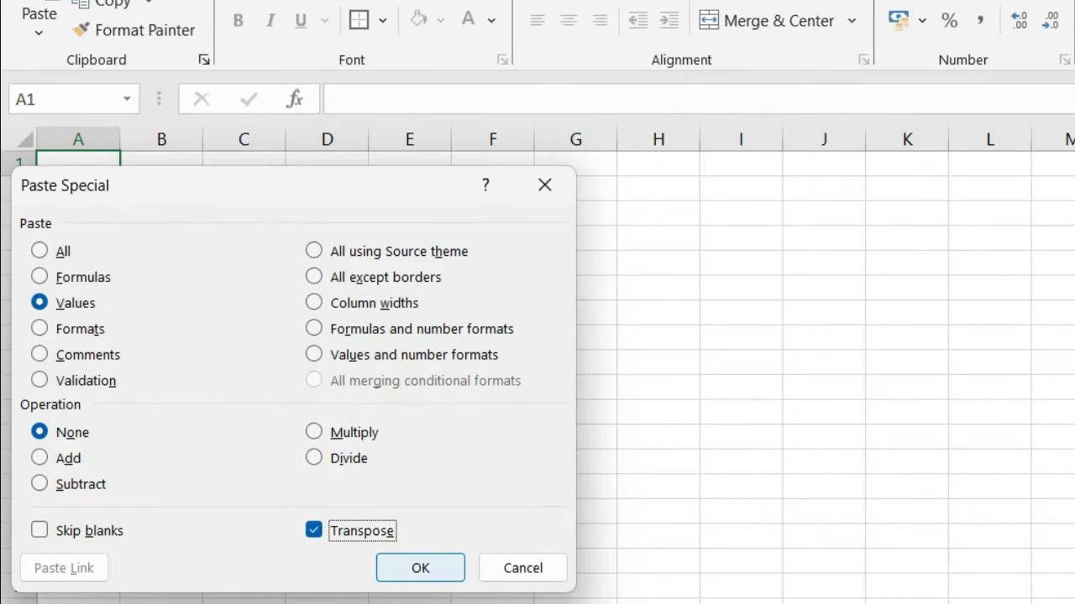
click(420, 568)
drag(78, 188, 802, 177)
click(658, 363)
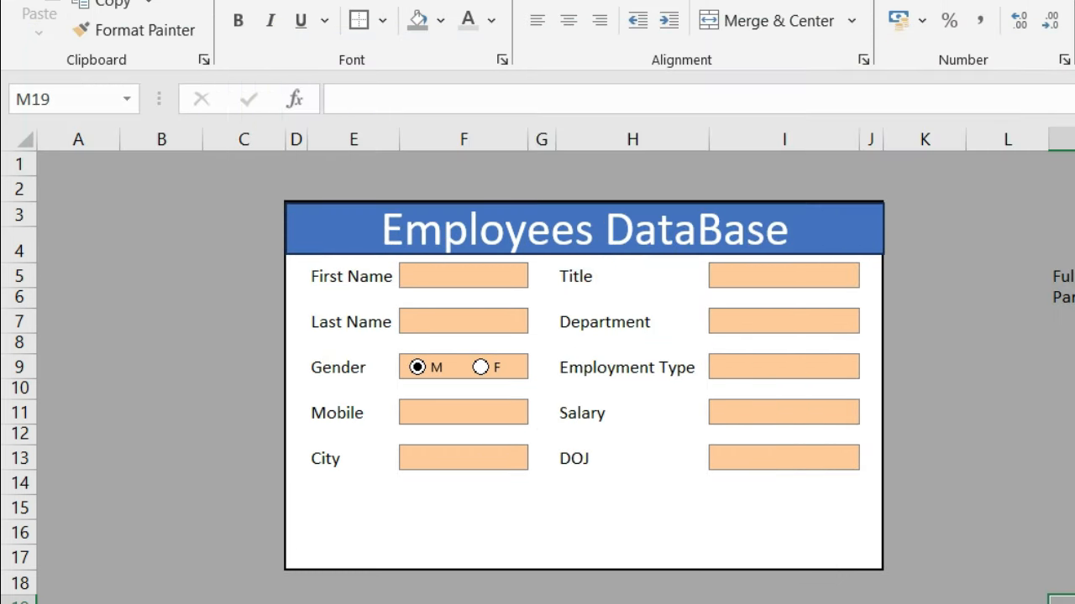
Copy the column E labels First Name to City and paste them as values below the form from H20.
click(351, 277)
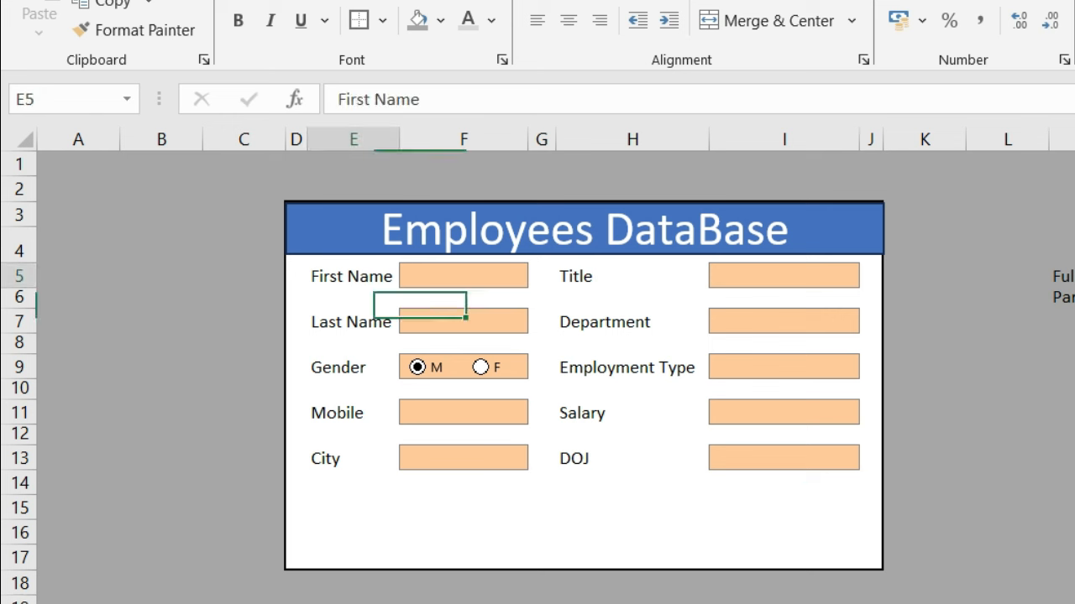
ctrl+click(351, 322)
ctrl+click(351, 367)
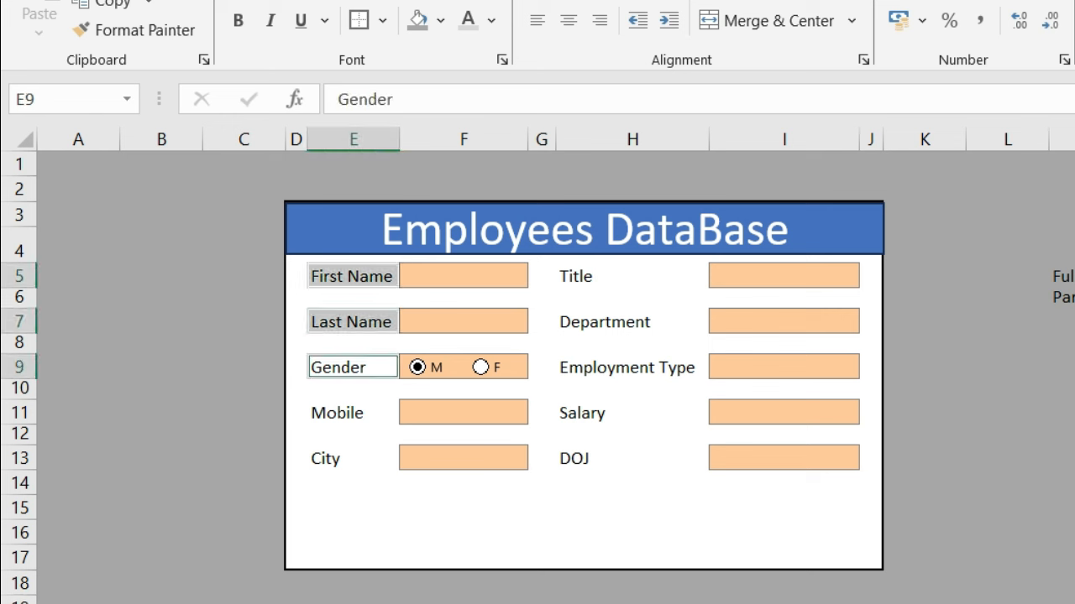
ctrl+click(351, 413)
ctrl+click(351, 459)
ctrl+click(632, 276)
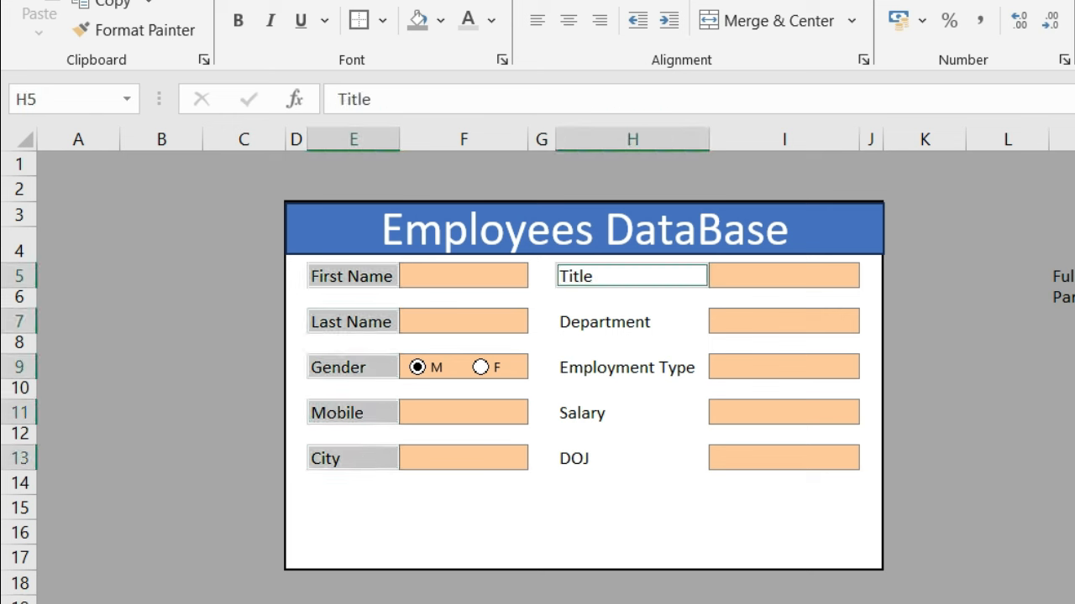
ctrl+click(632, 277)
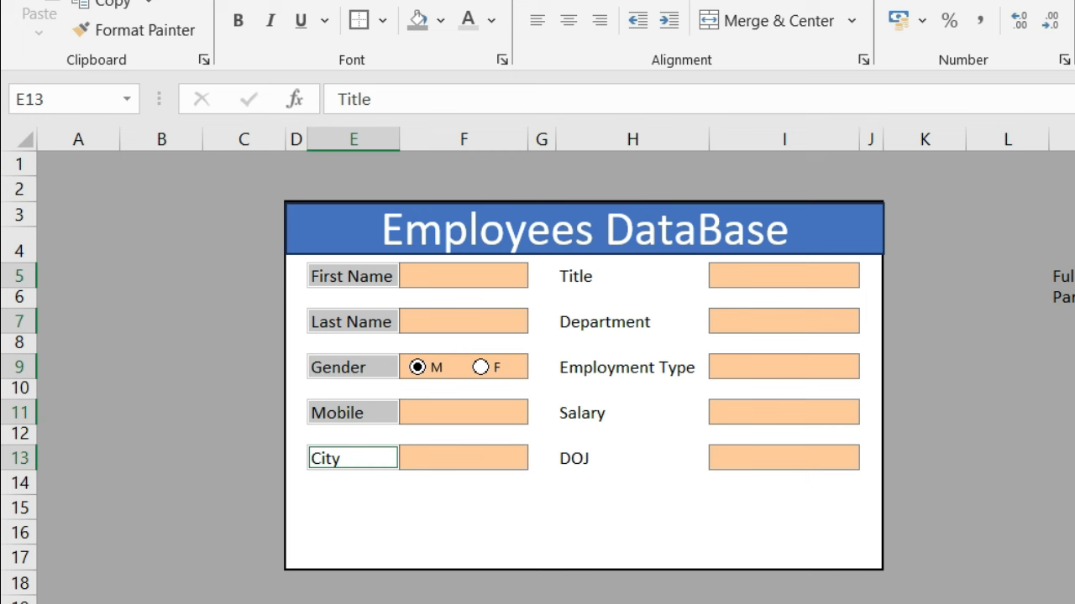
key(ctrl+c)
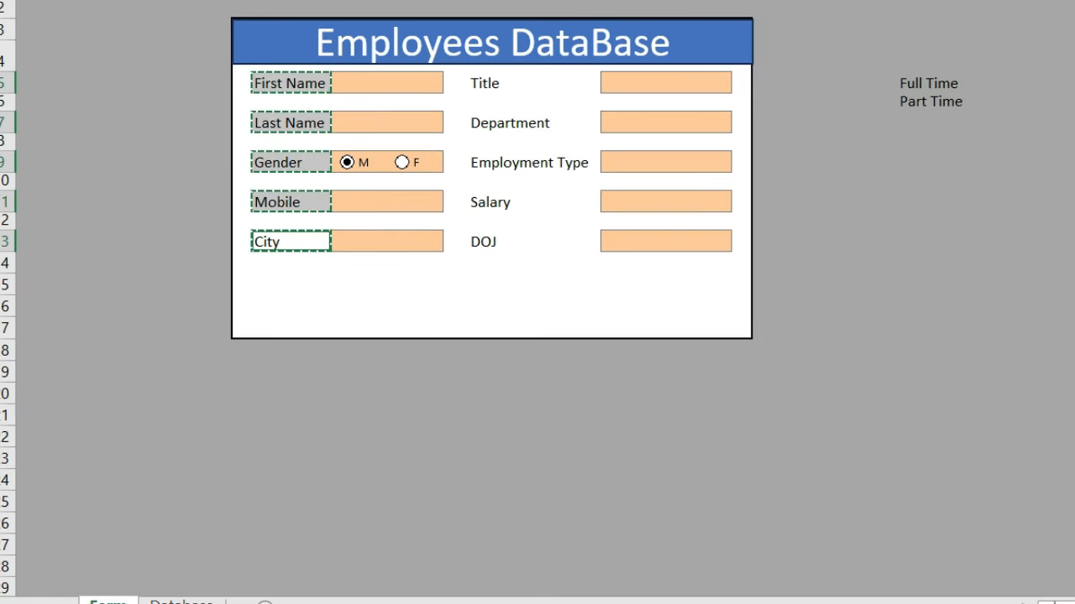
click(534, 393)
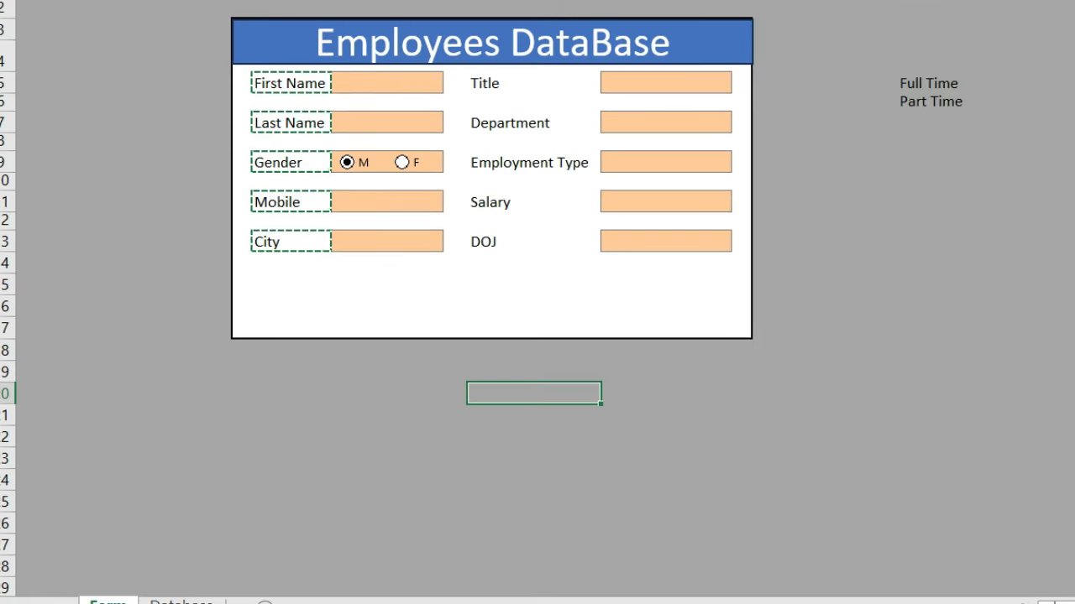
right_click(563, 401)
click(588, 2)
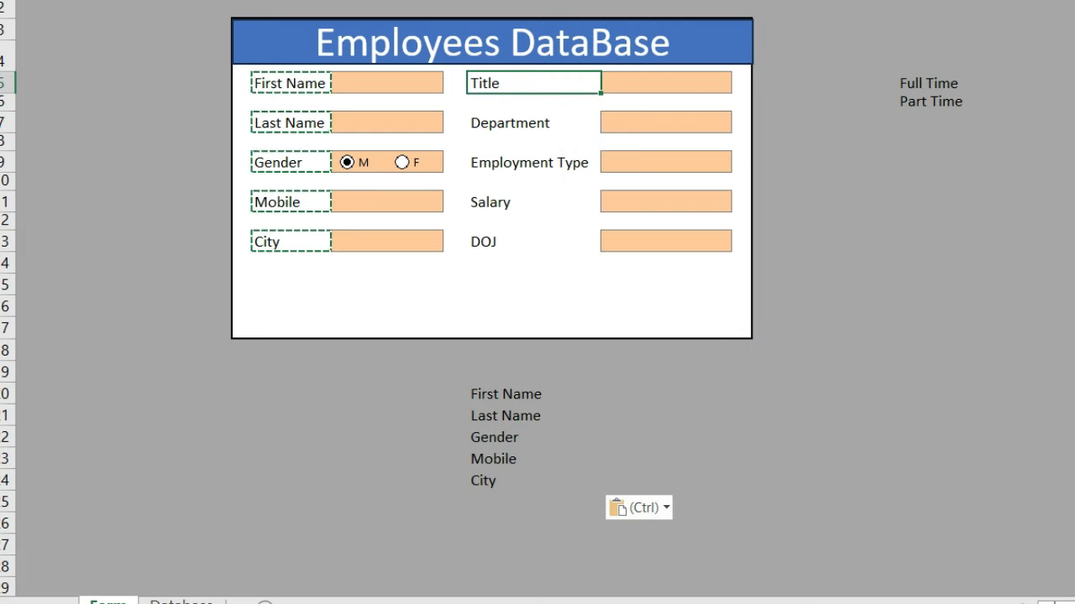
Copy the column H labels Title to DOJ and paste them as values from H25, directly below City.
ctrl+click(534, 122)
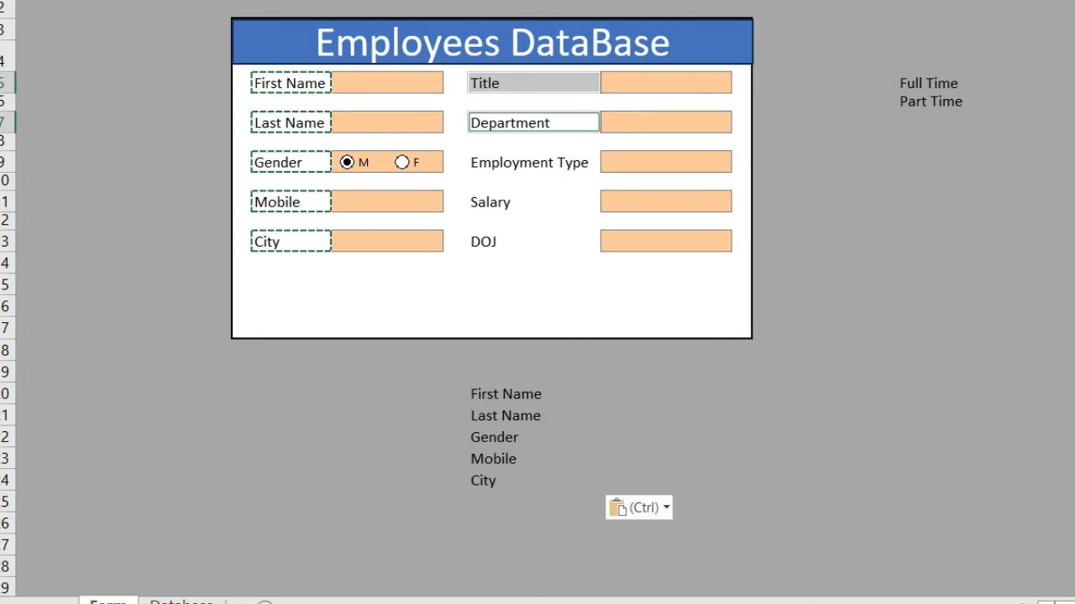
ctrl+click(534, 162)
ctrl+click(534, 201)
ctrl+click(534, 241)
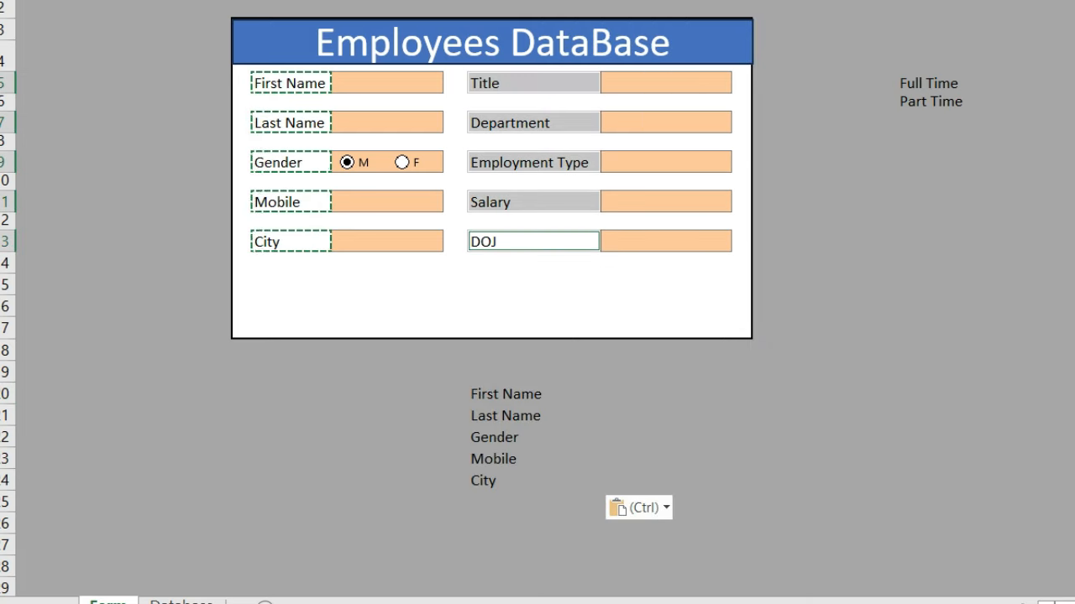
key(ctrl+c)
click(491, 502)
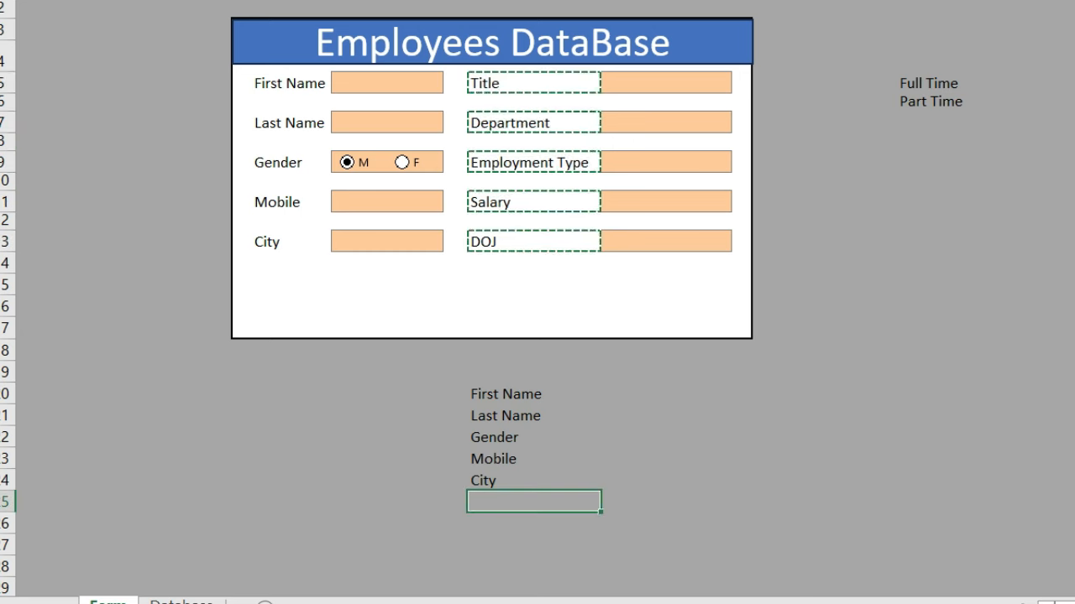
right_click(491, 502)
key(s)
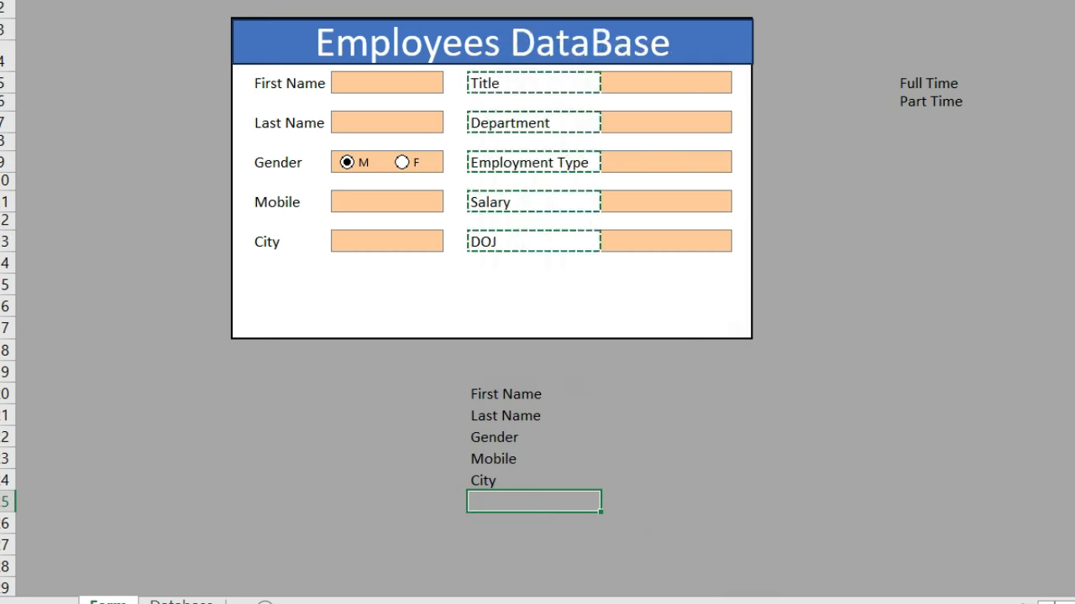
key(v)
key(Return)
scroll(537, 336, down, 1)
click(932, 415)
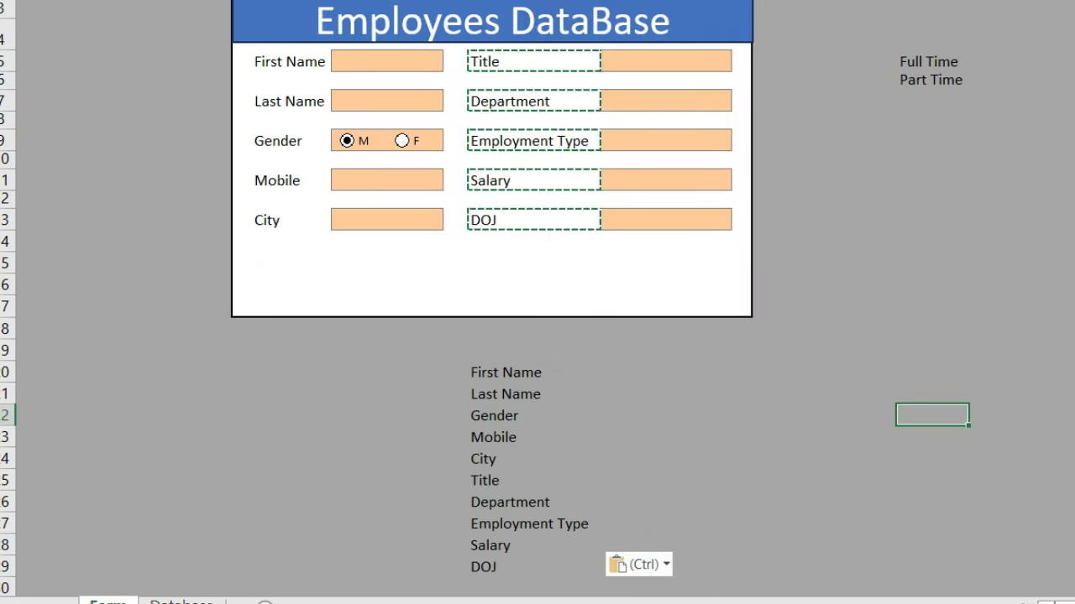
Link the First Name reference cell I20 to input box F5 and the Last Name cell I21 to F7.
click(533, 372)
key(Right)
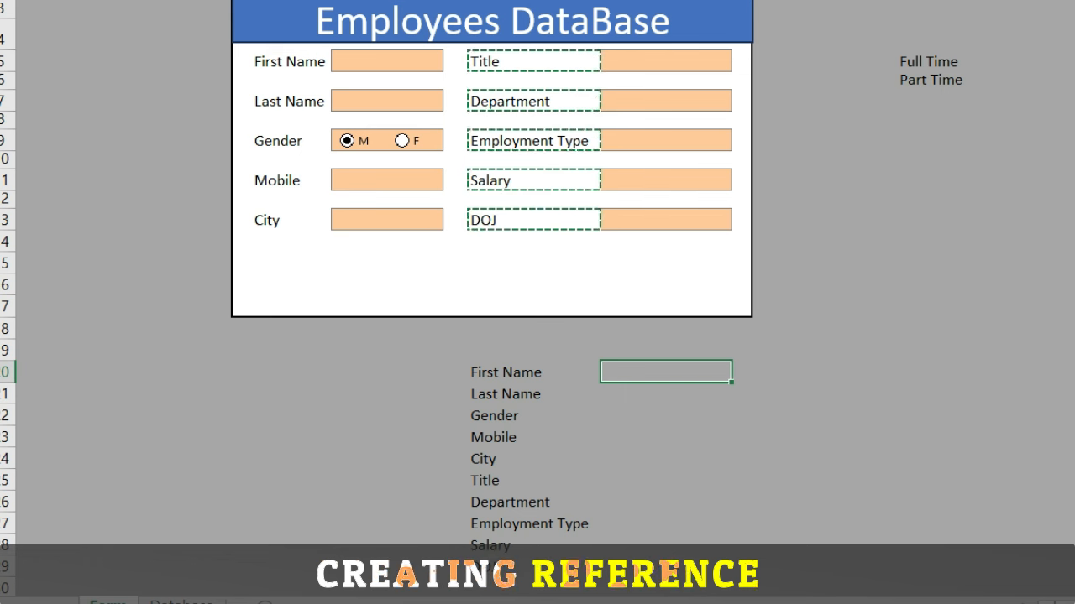
text(=)
click(387, 61)
key(Return)
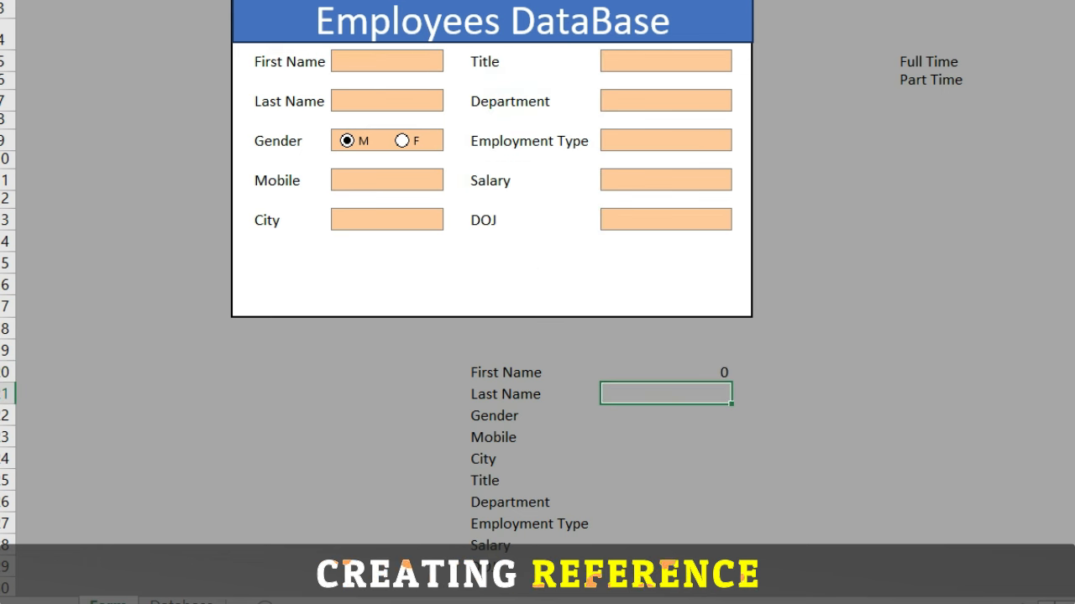
text(=)
click(387, 101)
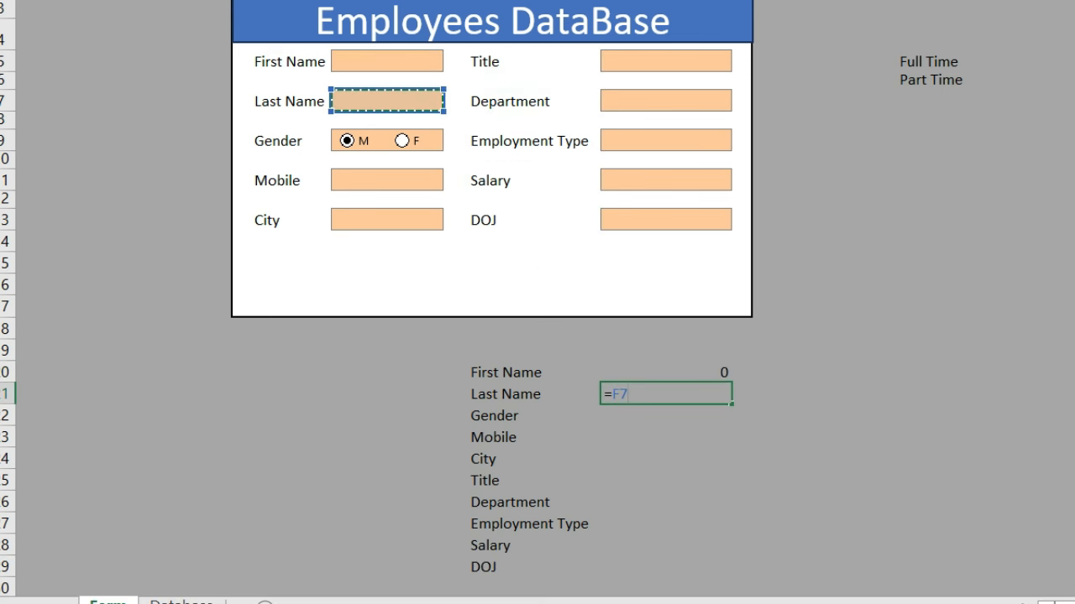
key(Return)
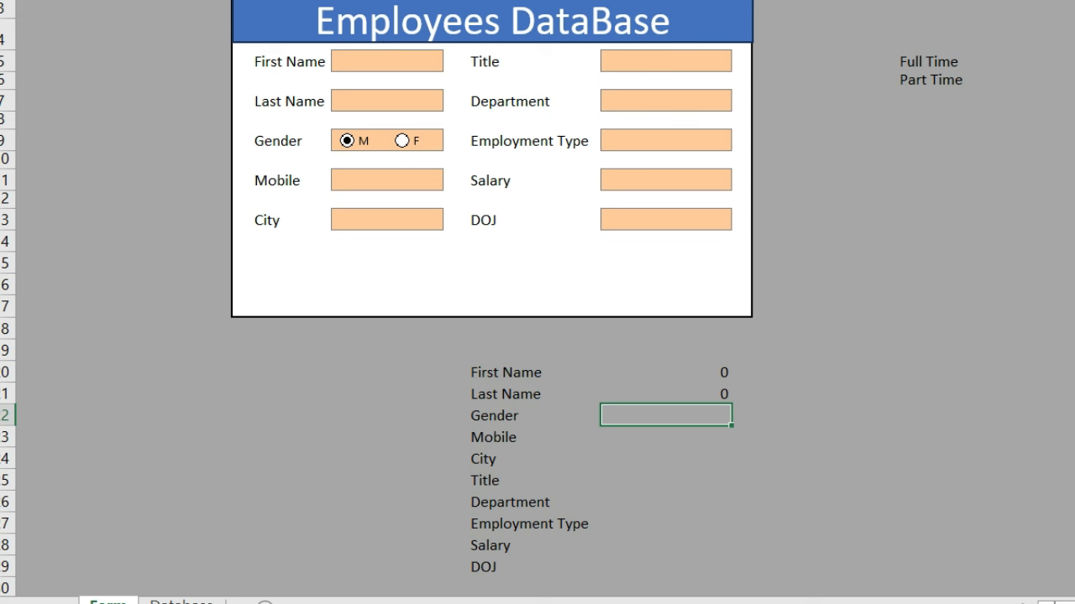
Link the reference cells from Mobile (I23, =F11) and City (I24, =F13) through DOJ (I29) to their matching input boxes, skipping Gender.
click(665, 436)
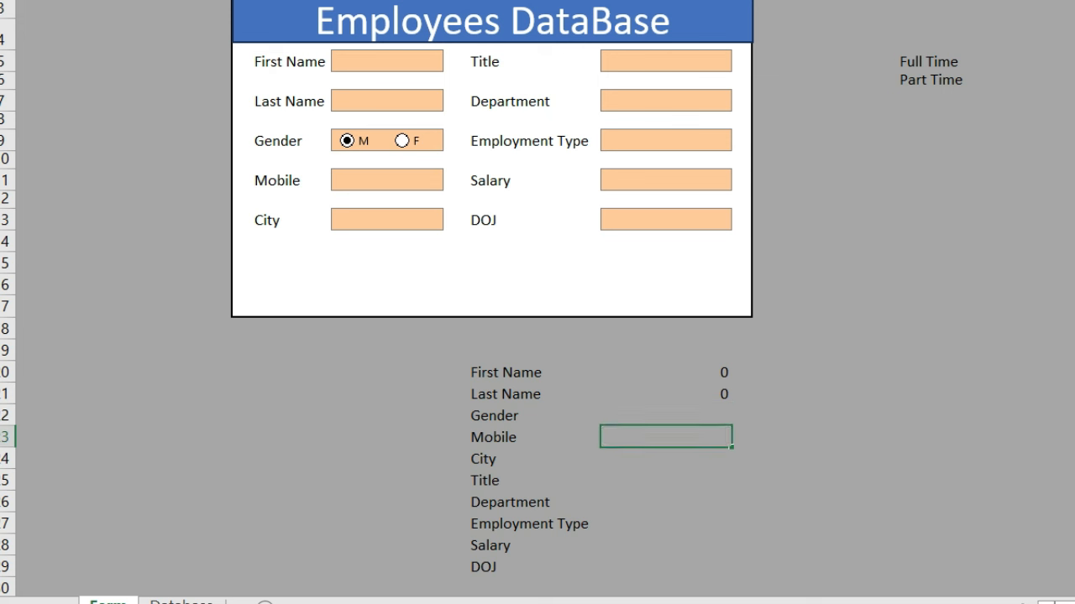
text(=)
click(387, 180)
key(Return)
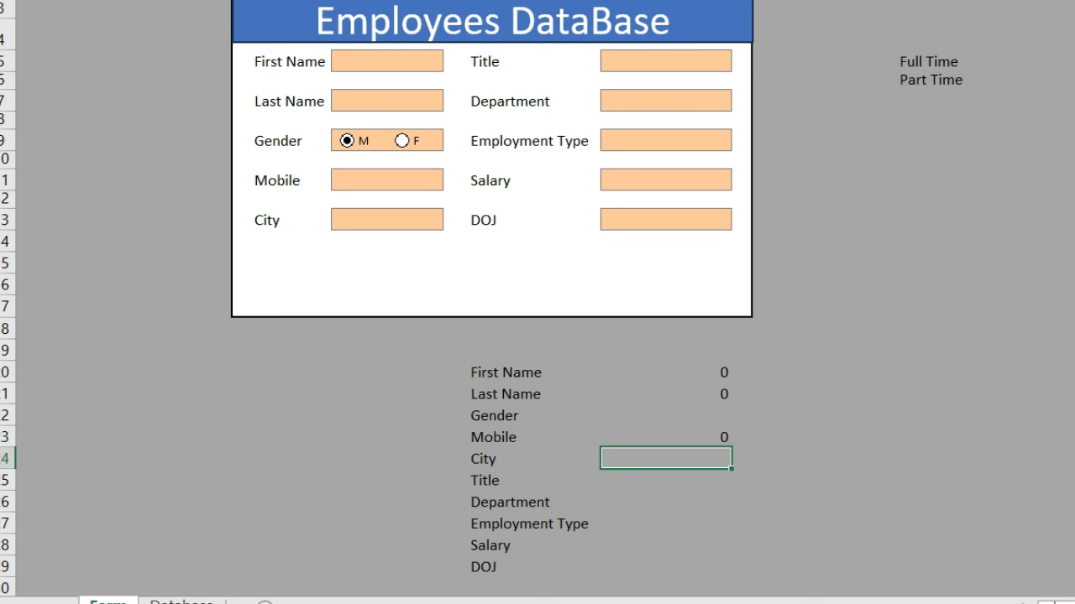
click(387, 220)
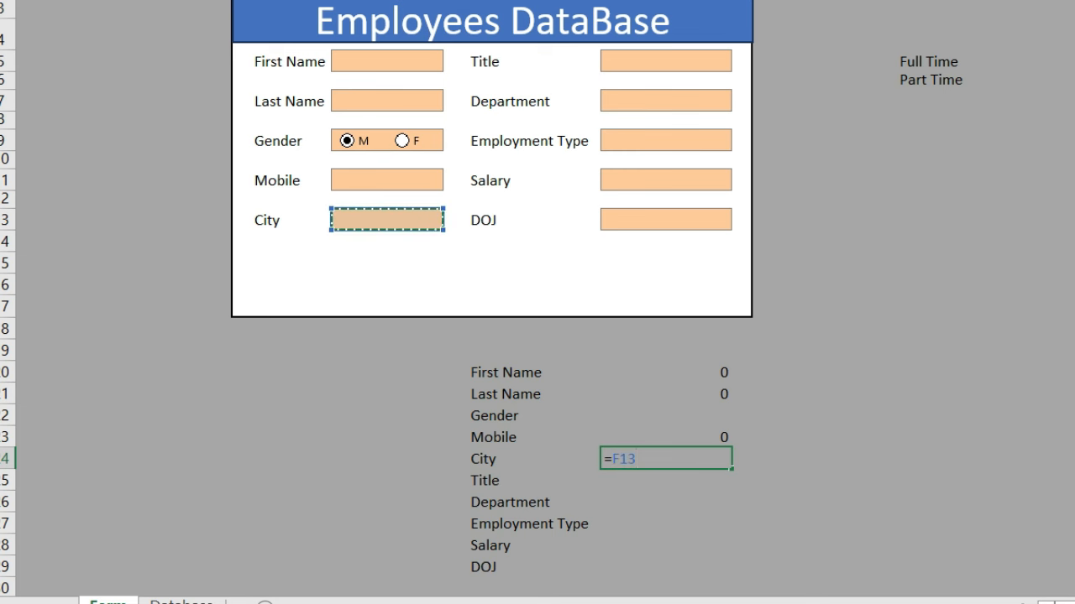
key(Return)
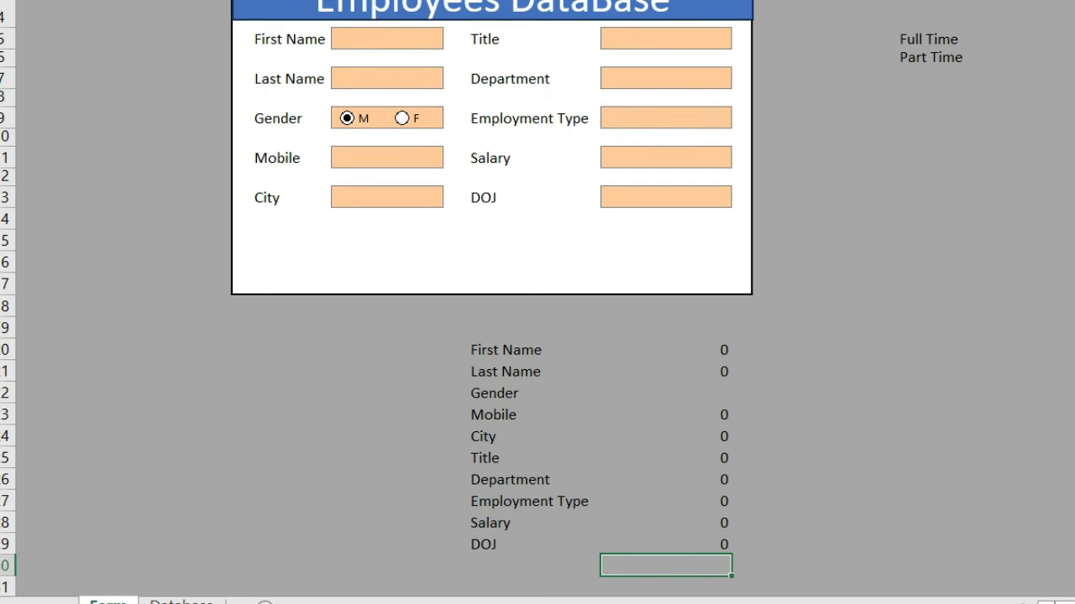